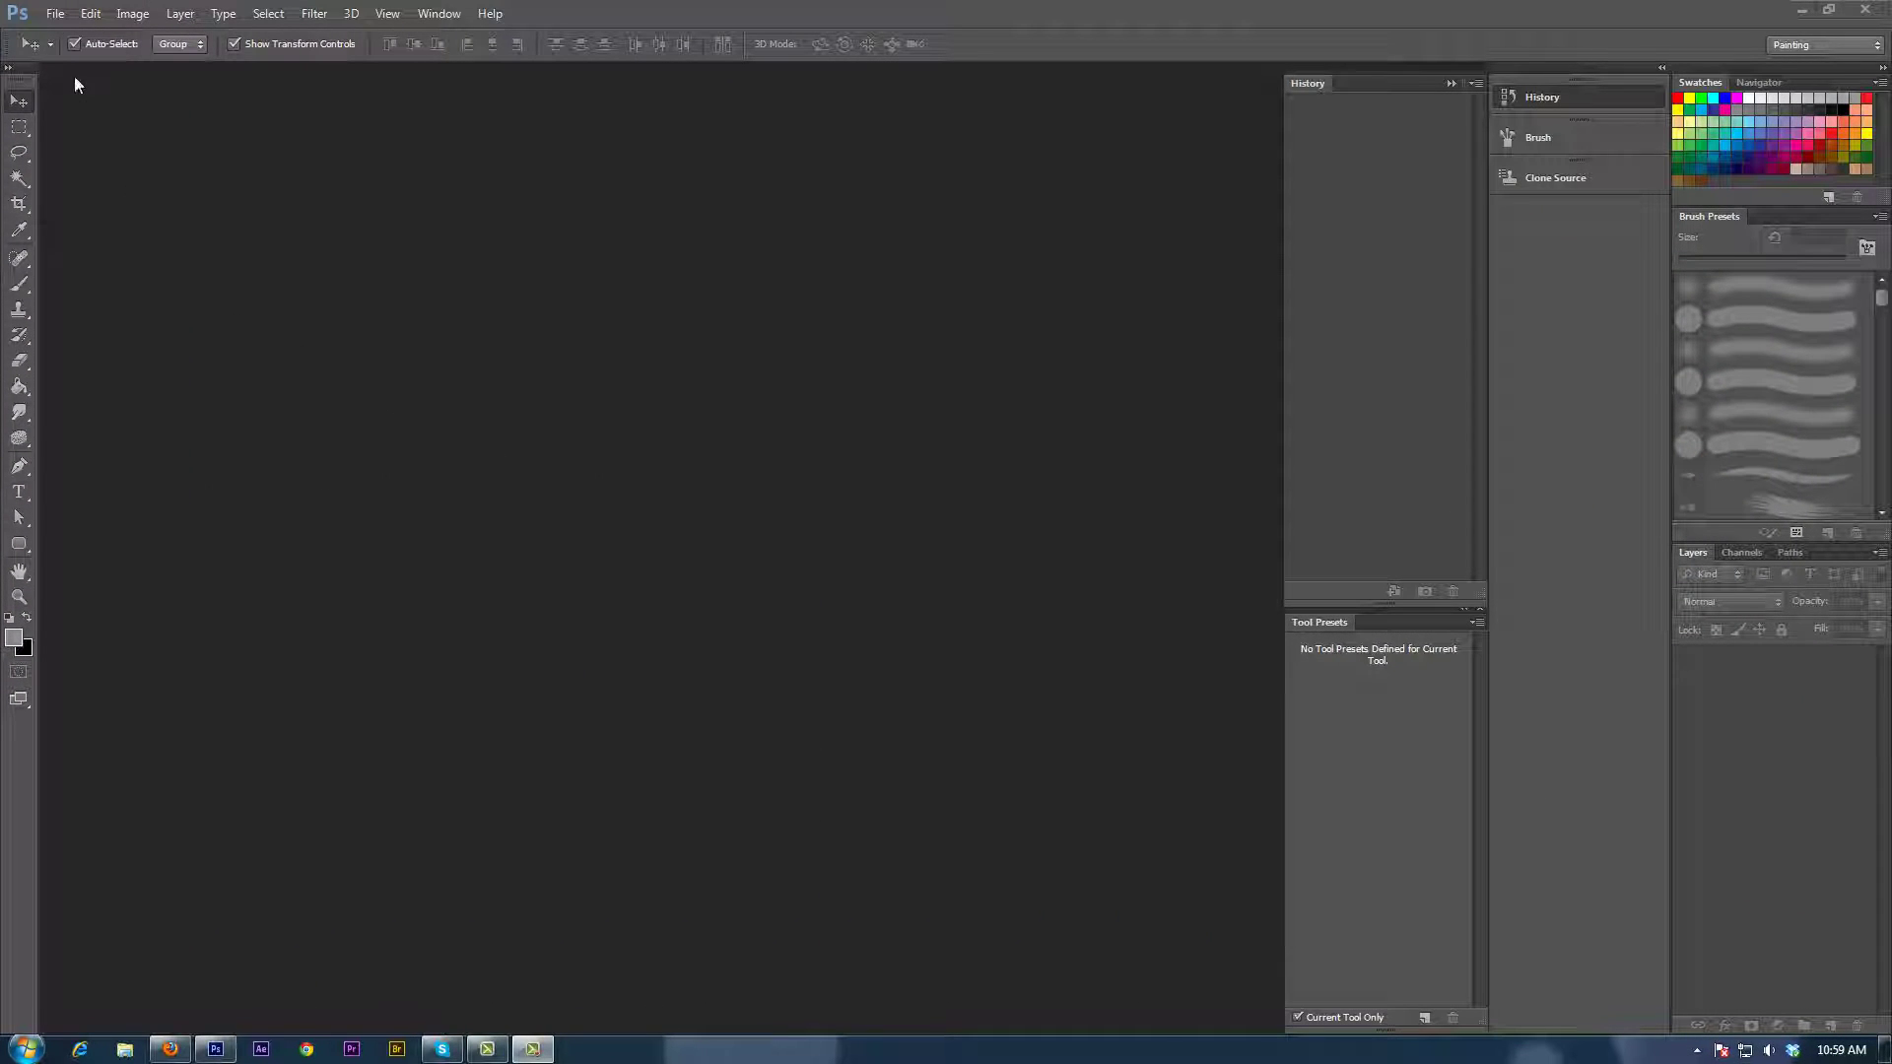
# Step: Open the Impressionist UI Free PSD from the UI elements pack folder
pyautogui.click(57, 15)
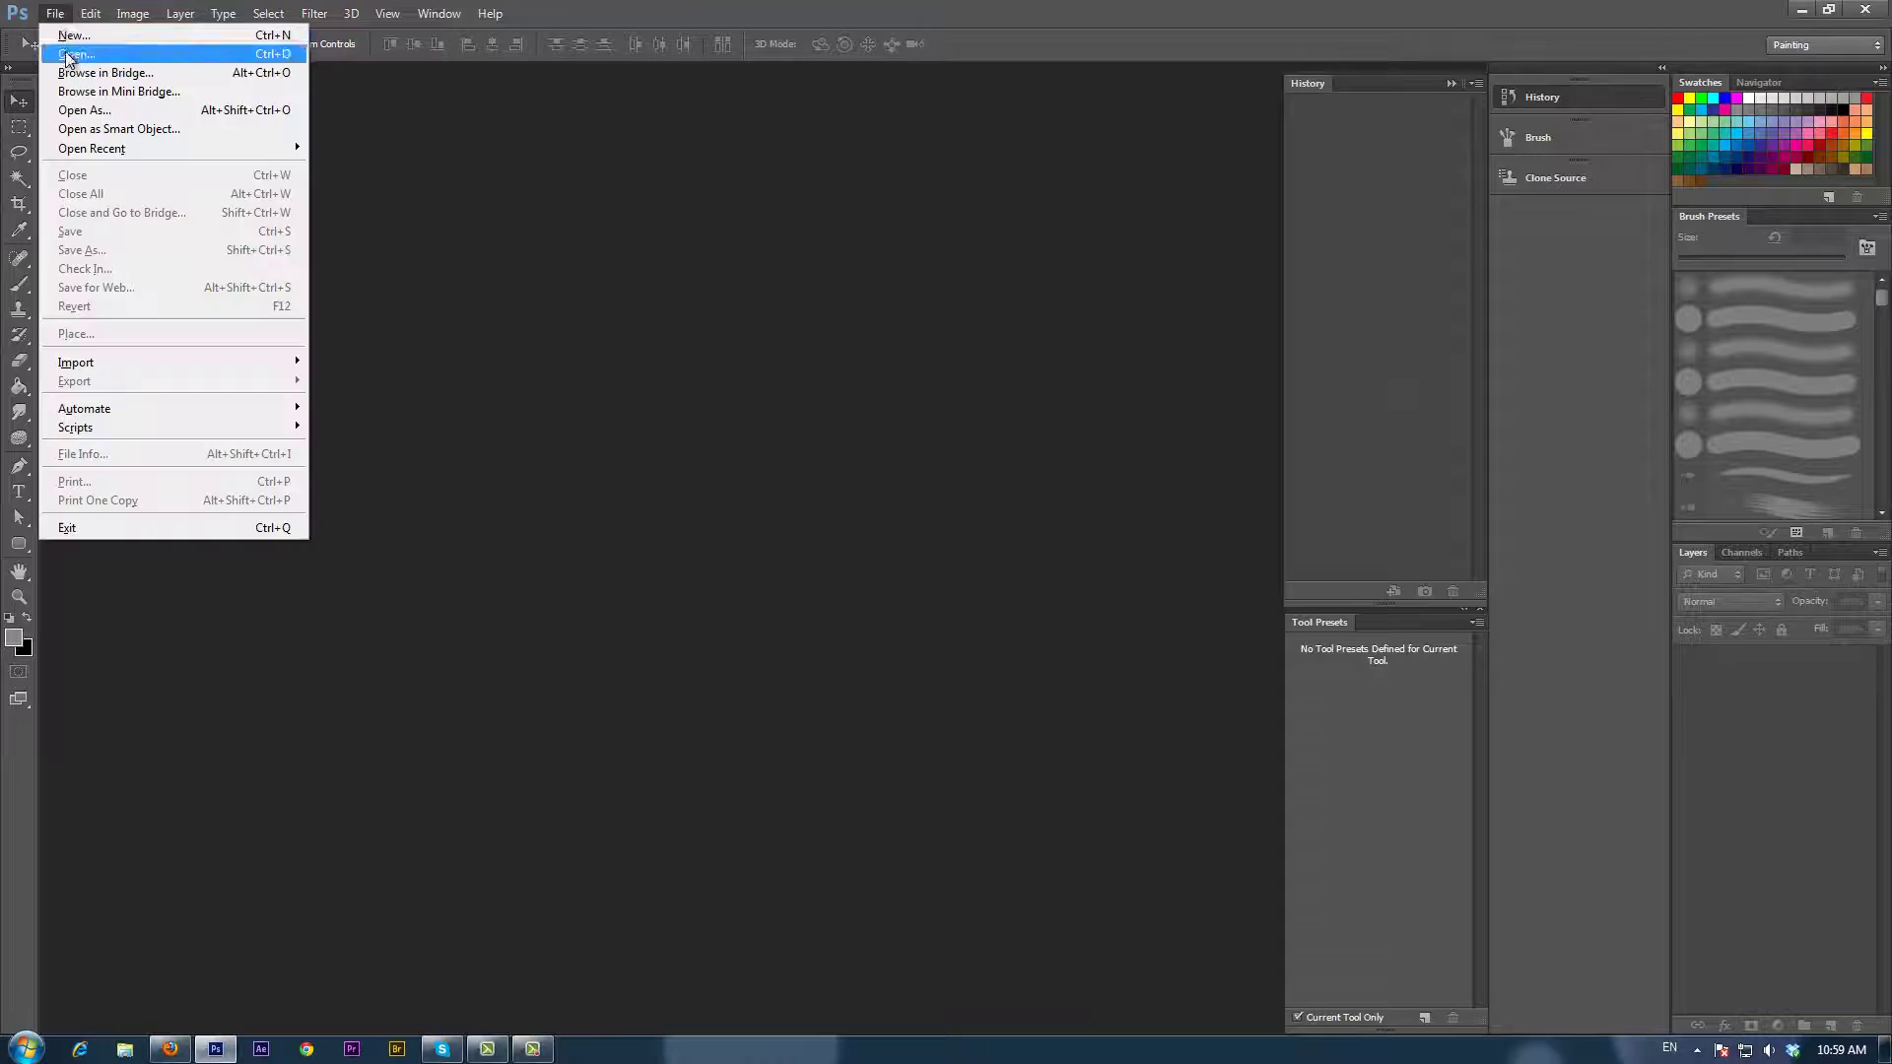
pyautogui.click(66, 55)
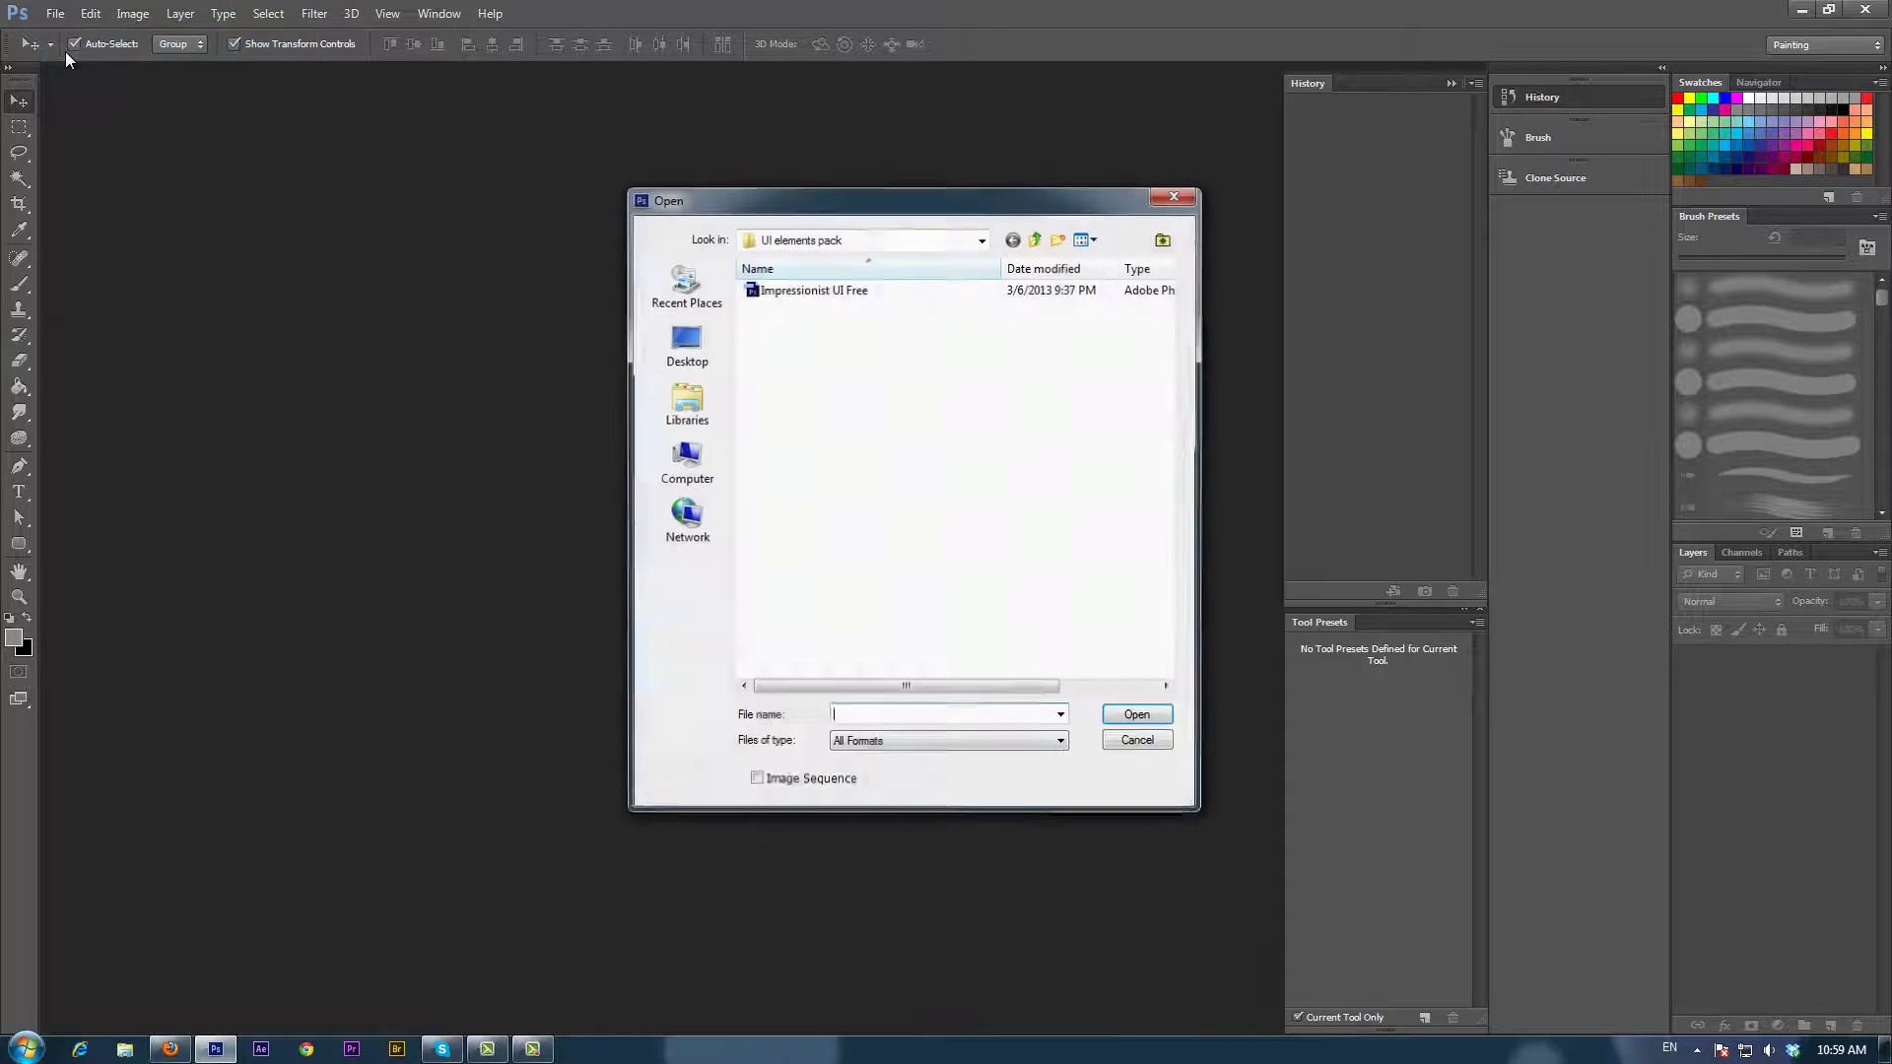
pyautogui.click(788, 297)
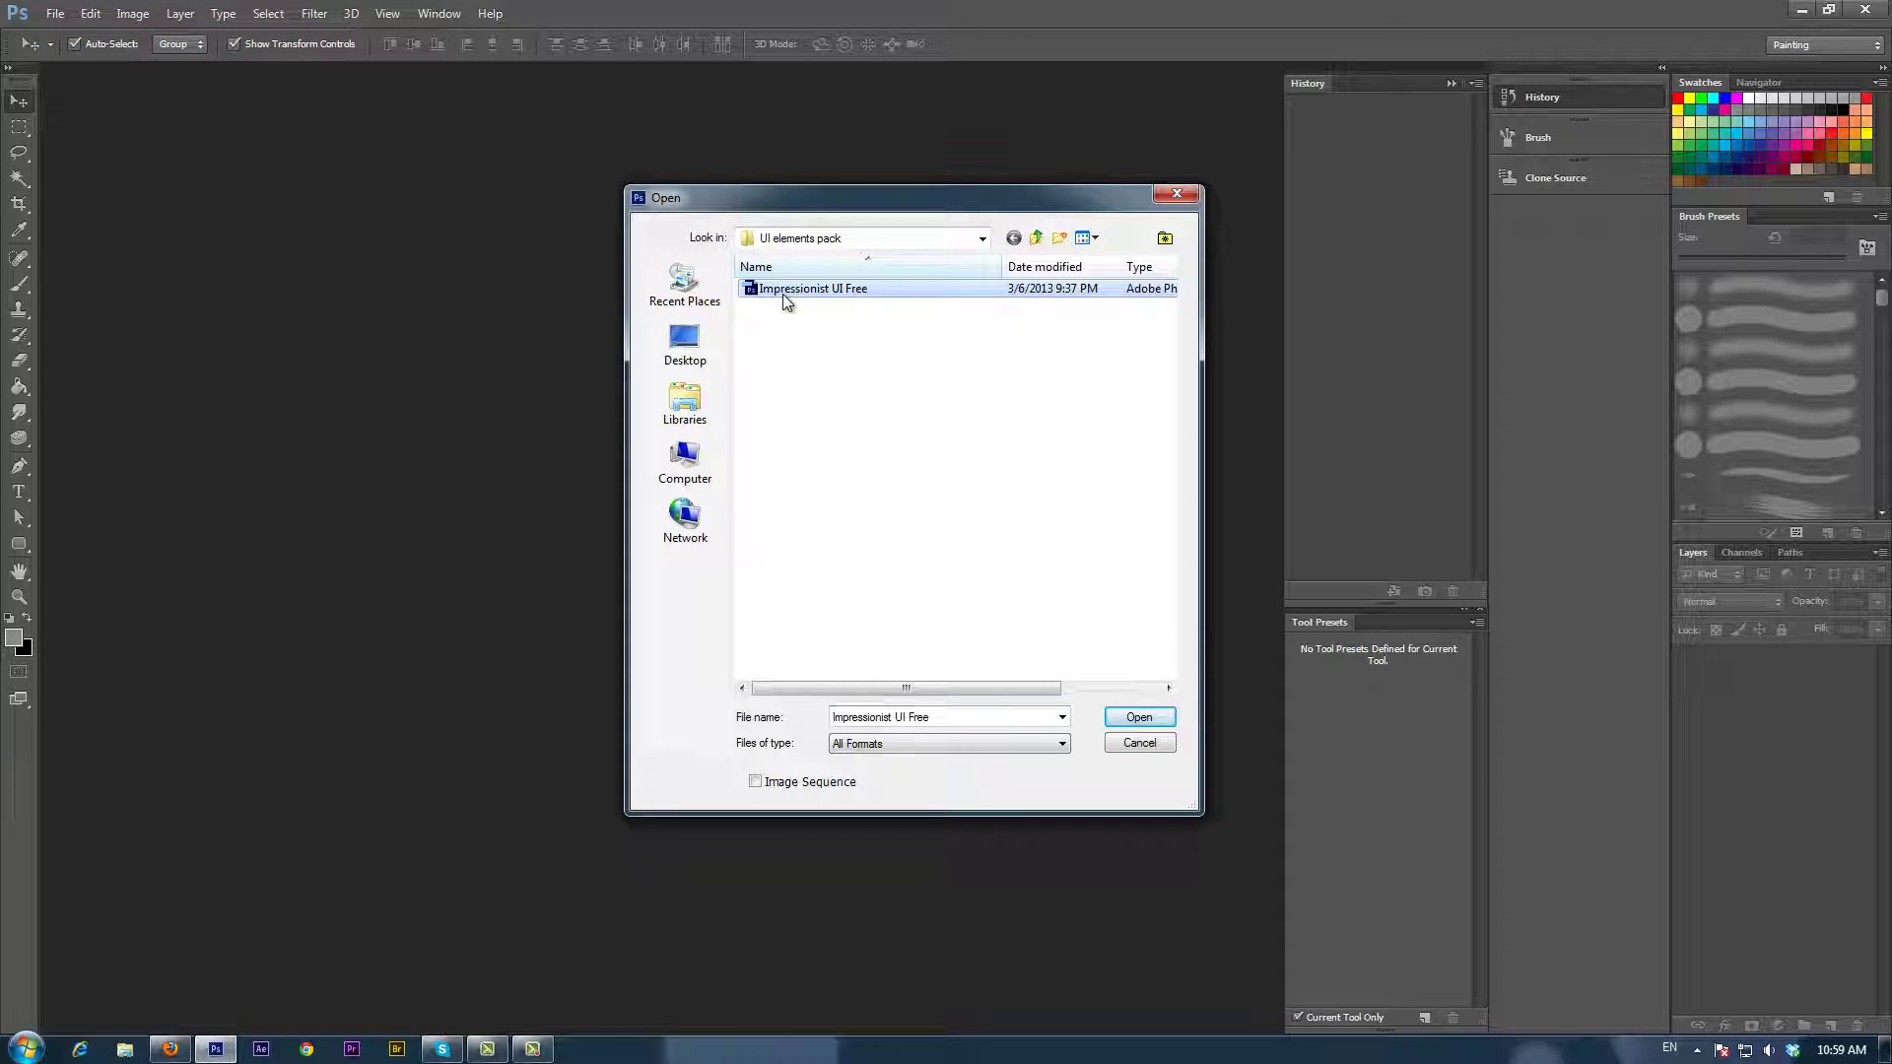
pyautogui.click(1162, 723)
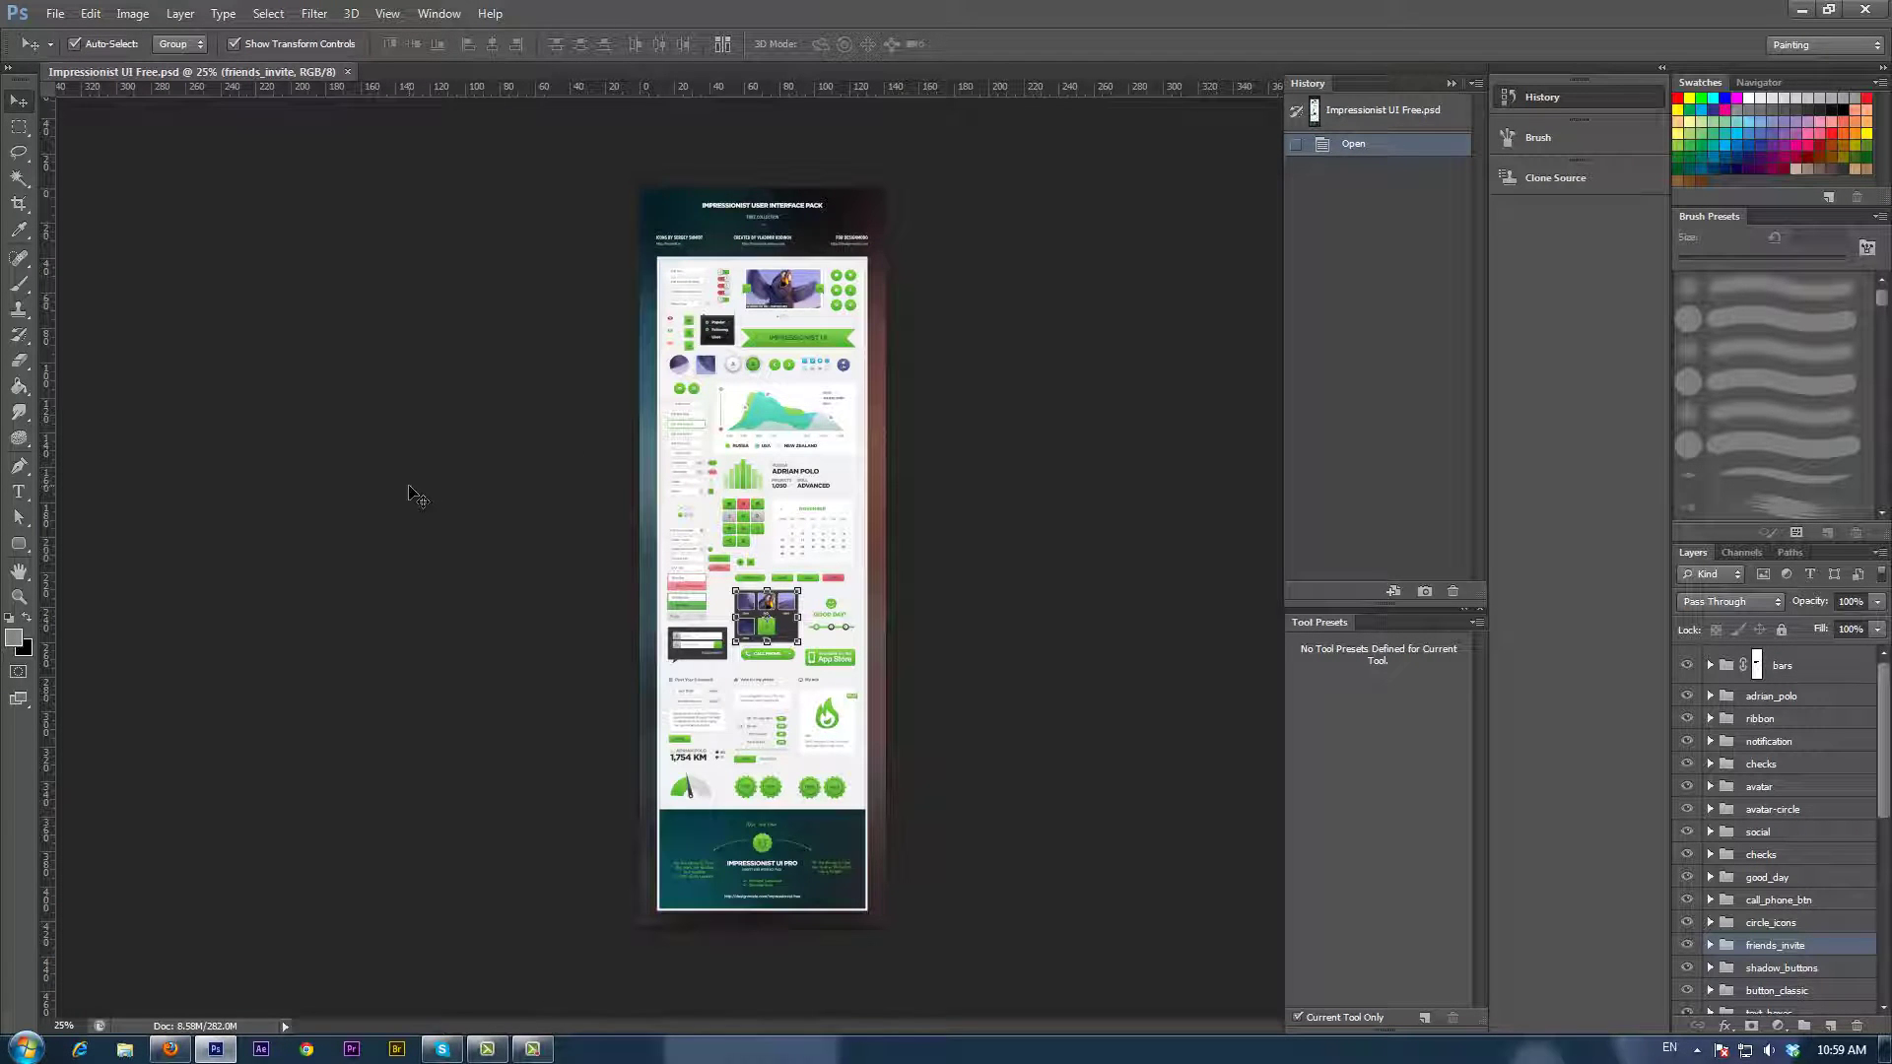
# Step: Zoom in on the area chart, Adrian Polo stats and calendar, then return to the Move tool
pyautogui.click(21, 594)
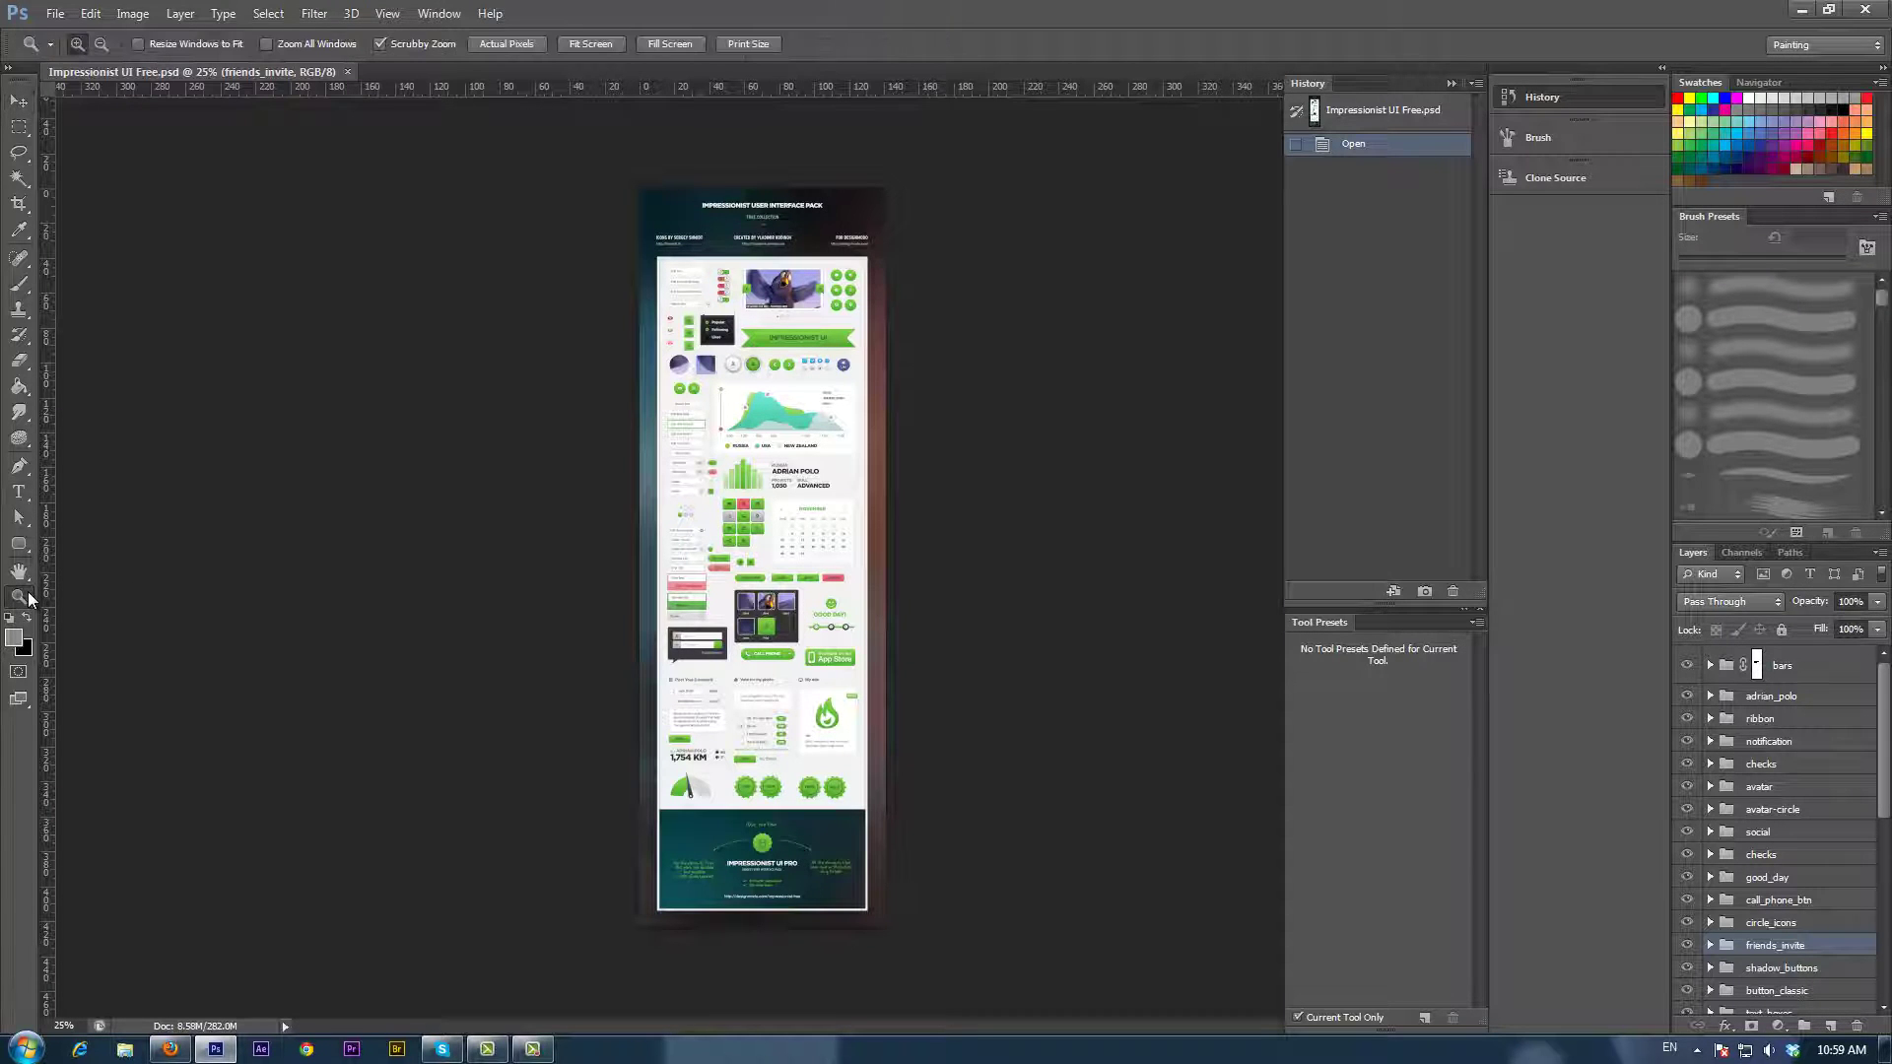
pyautogui.click(728, 413)
pyautogui.click(728, 413)
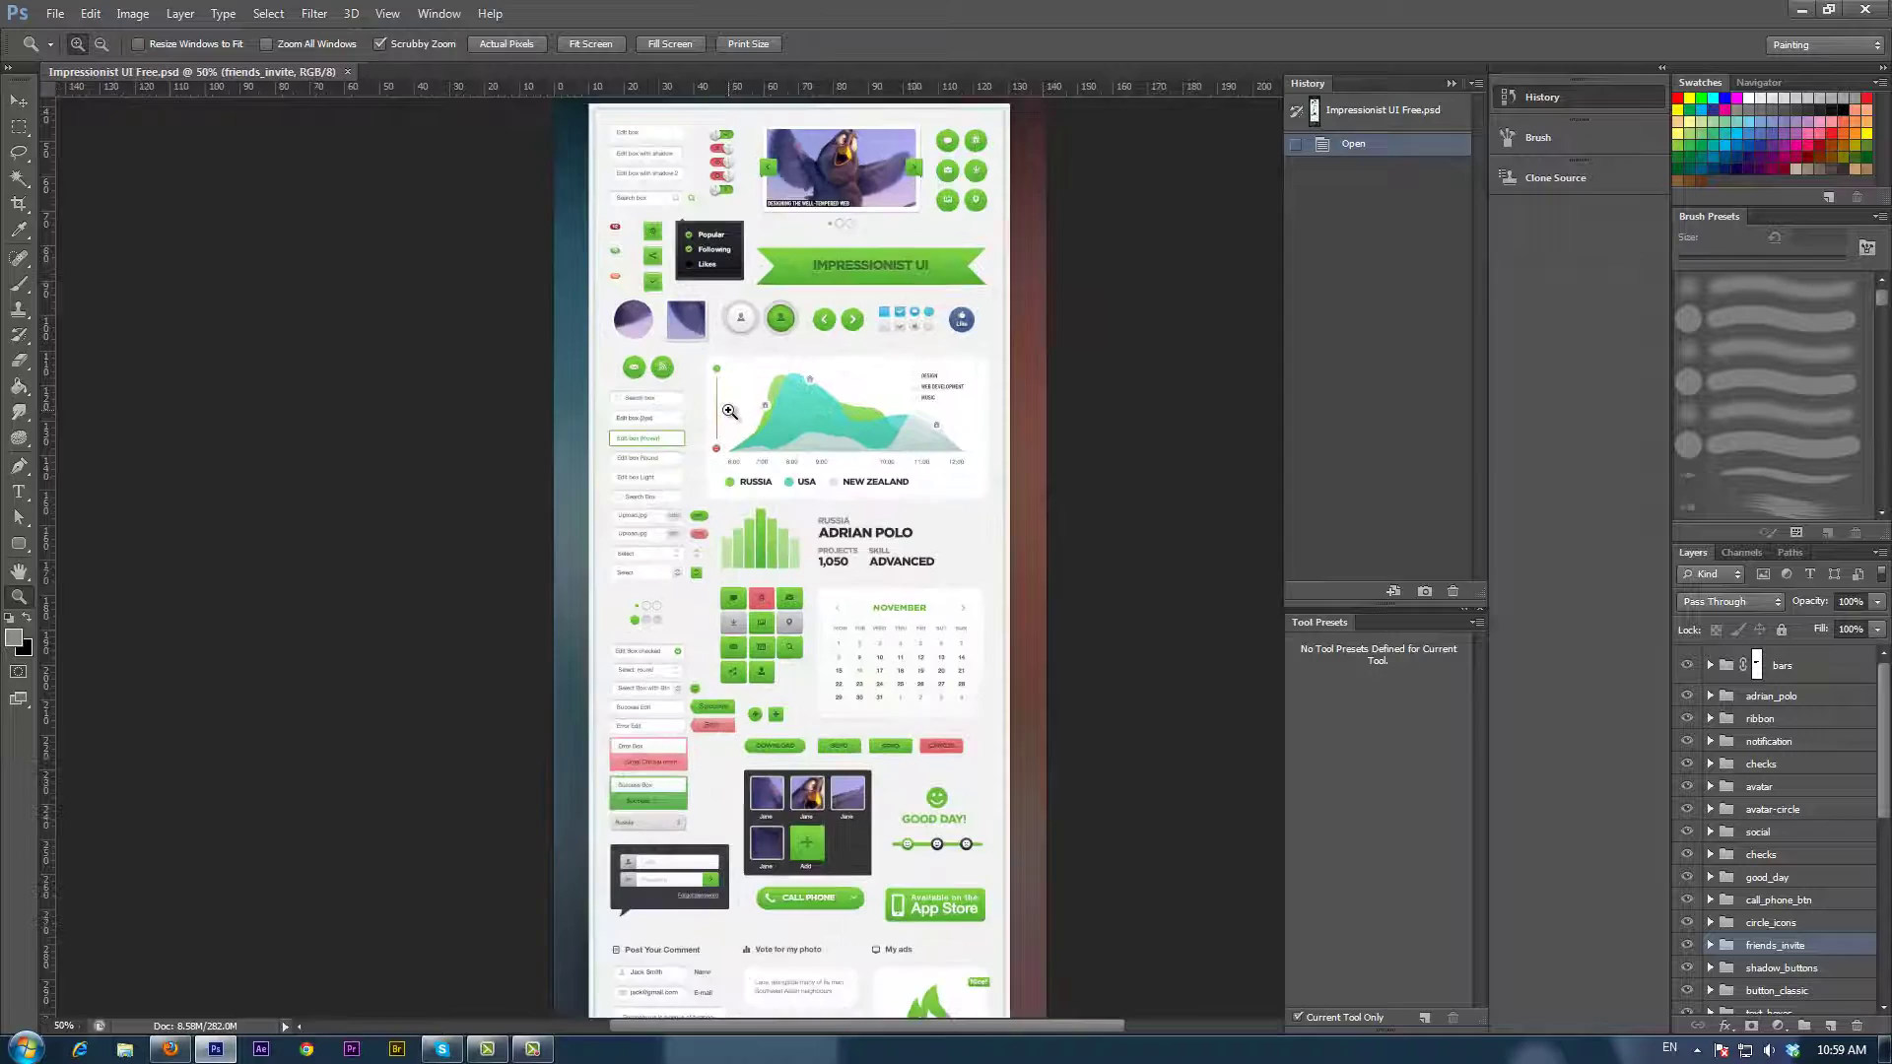
pyautogui.click(728, 412)
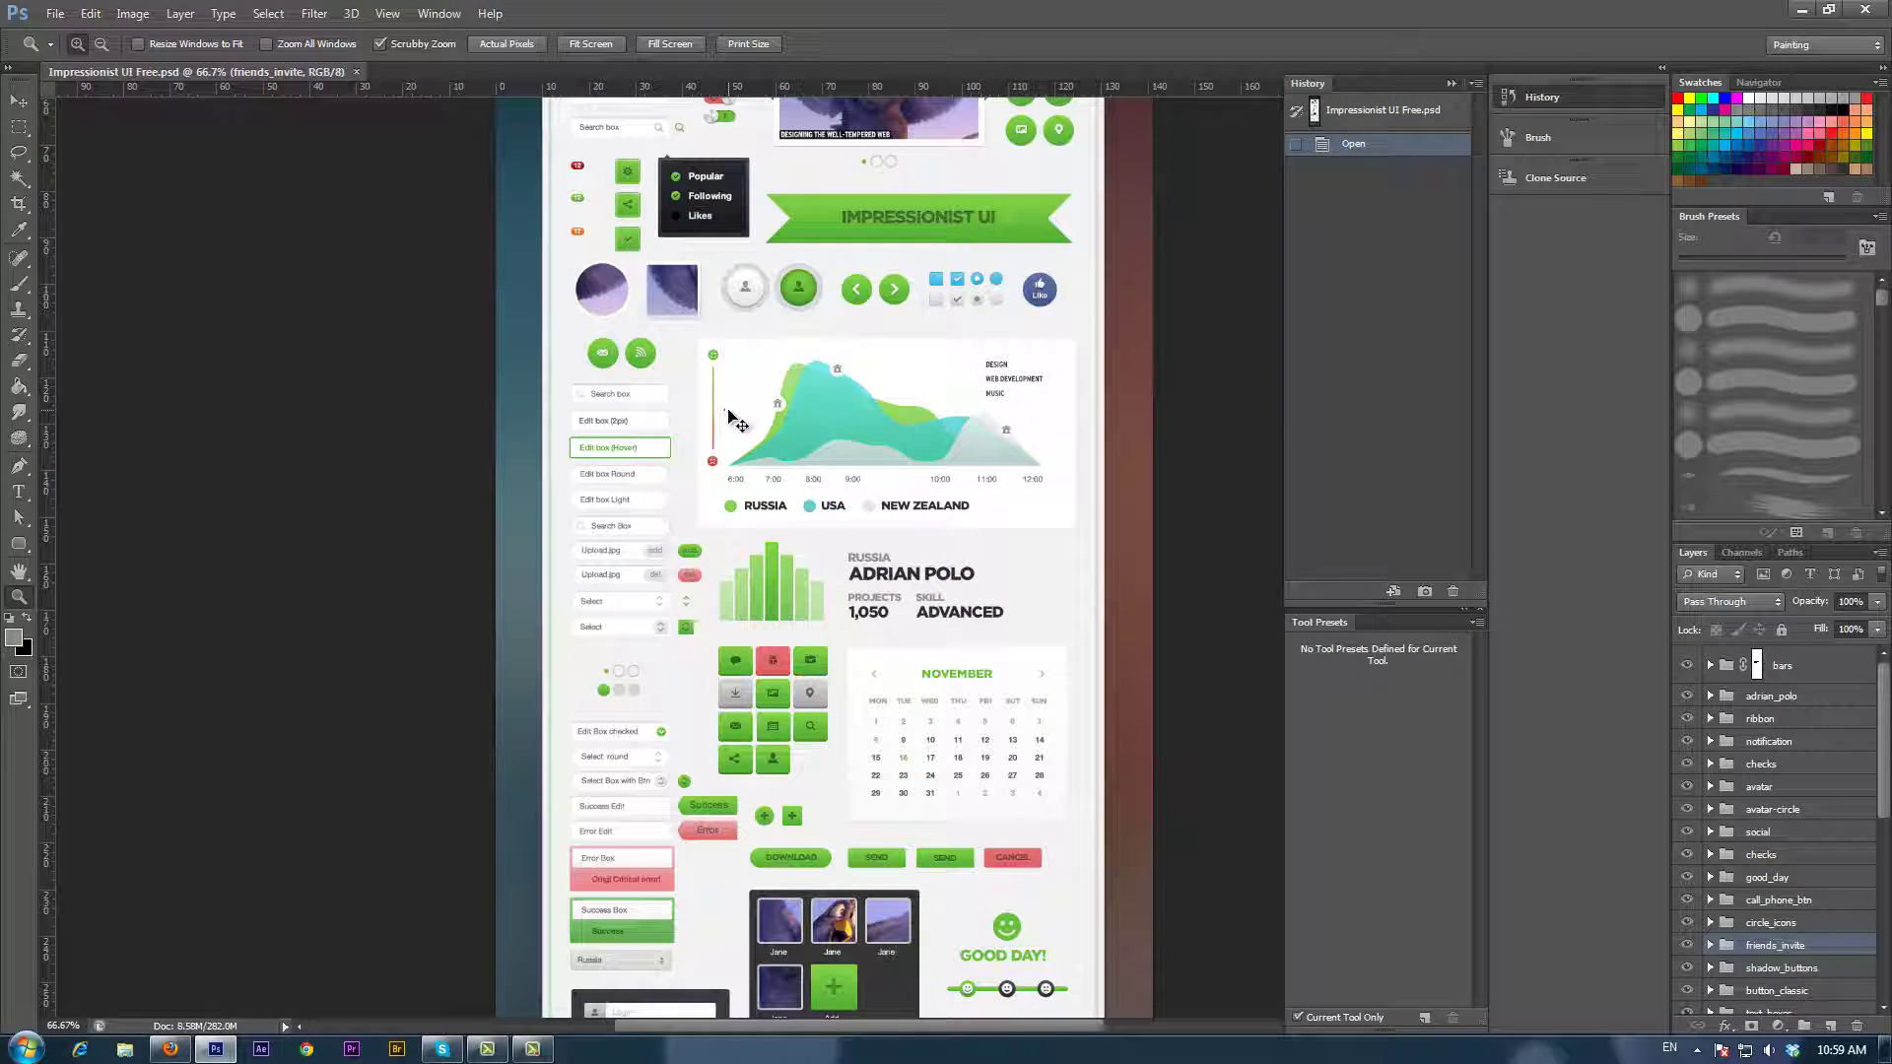
pyautogui.hotkey('ctrl', '-')
pyautogui.hotkey('ctrl', '-')
pyautogui.press('ctrl+KP_Add')
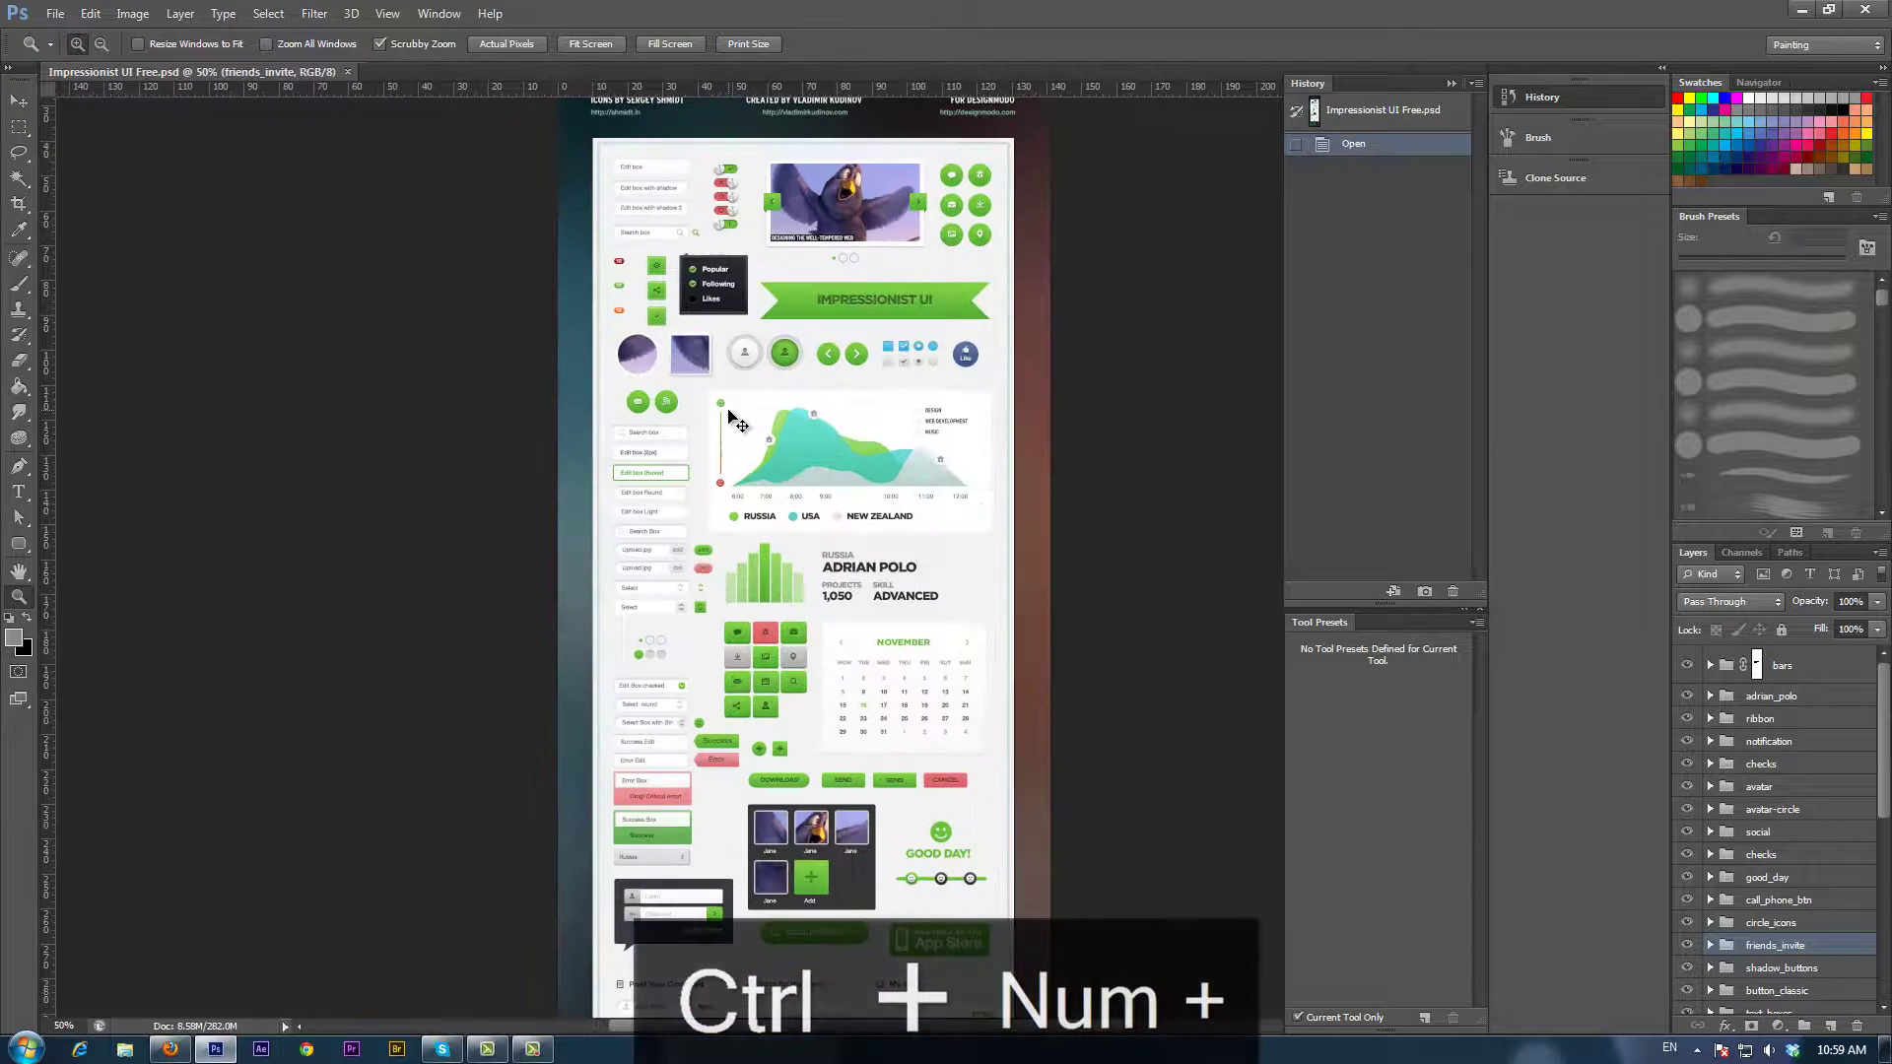
pyautogui.press('ctrl+KP_Add')
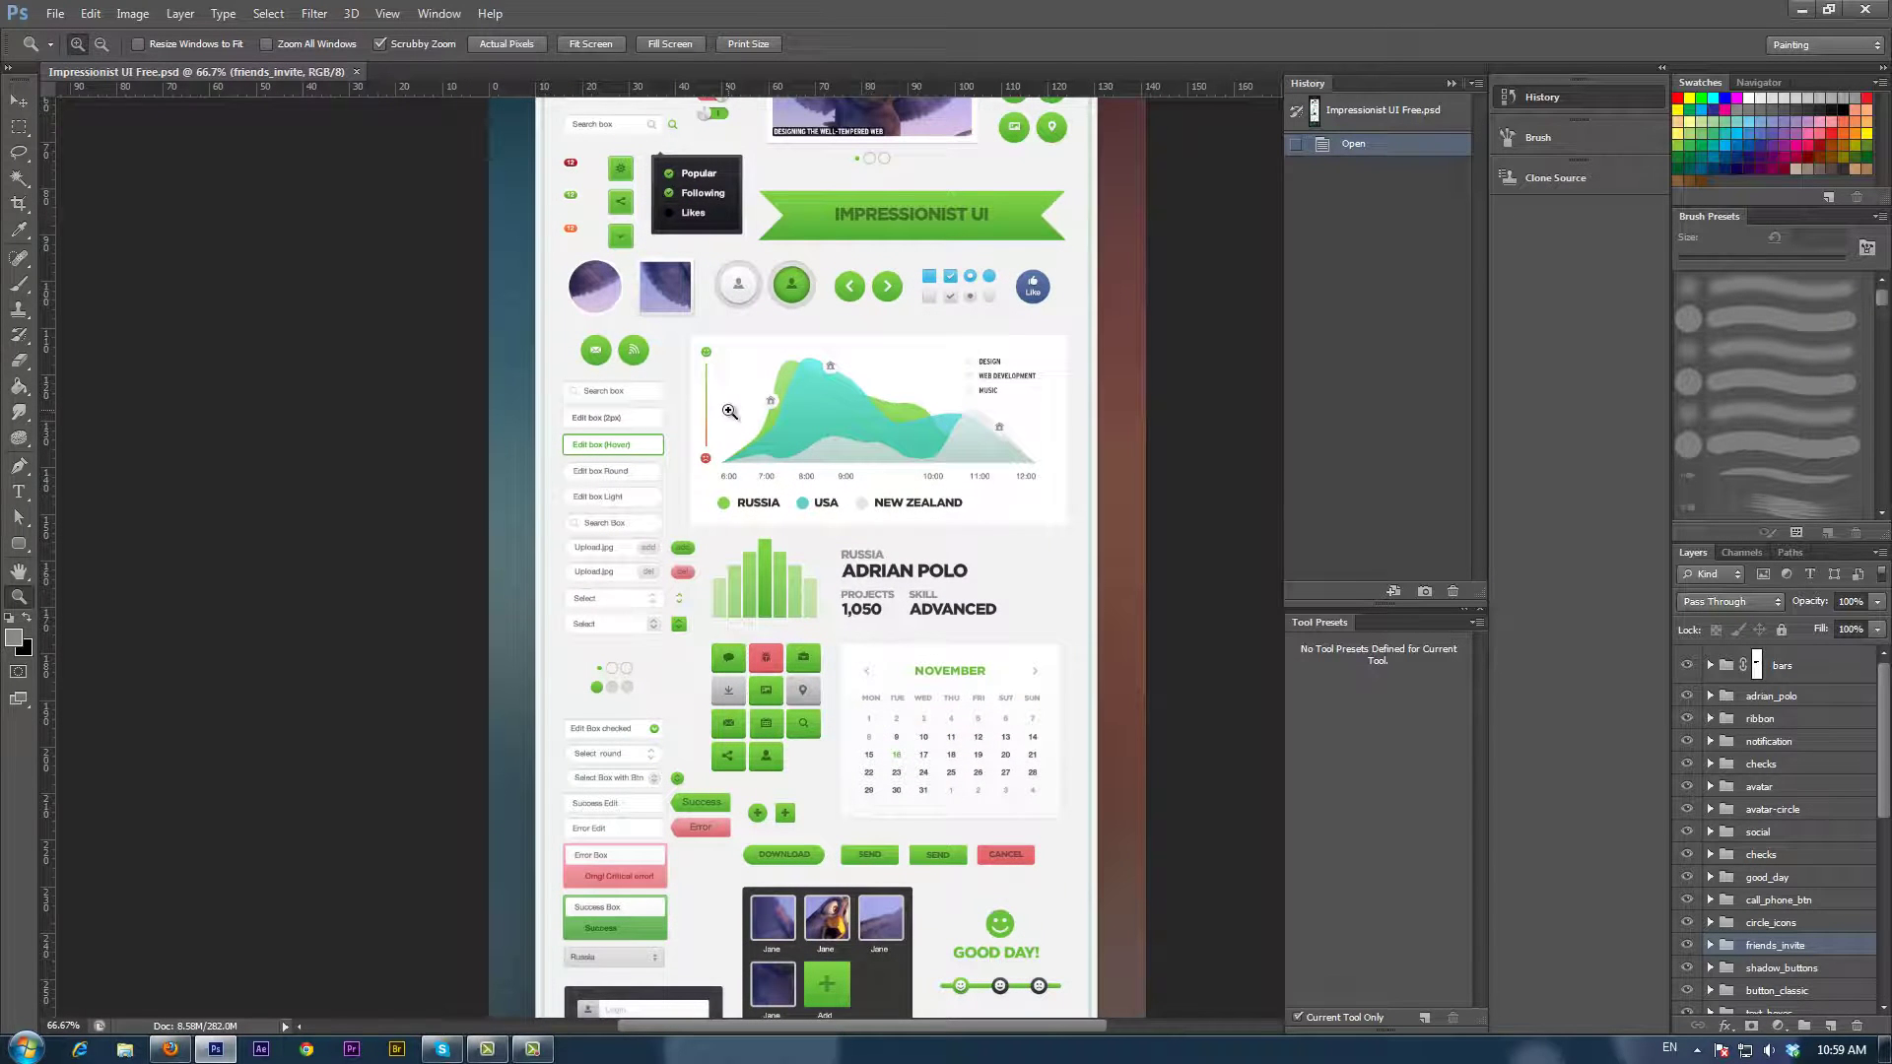
pyautogui.click(795, 430)
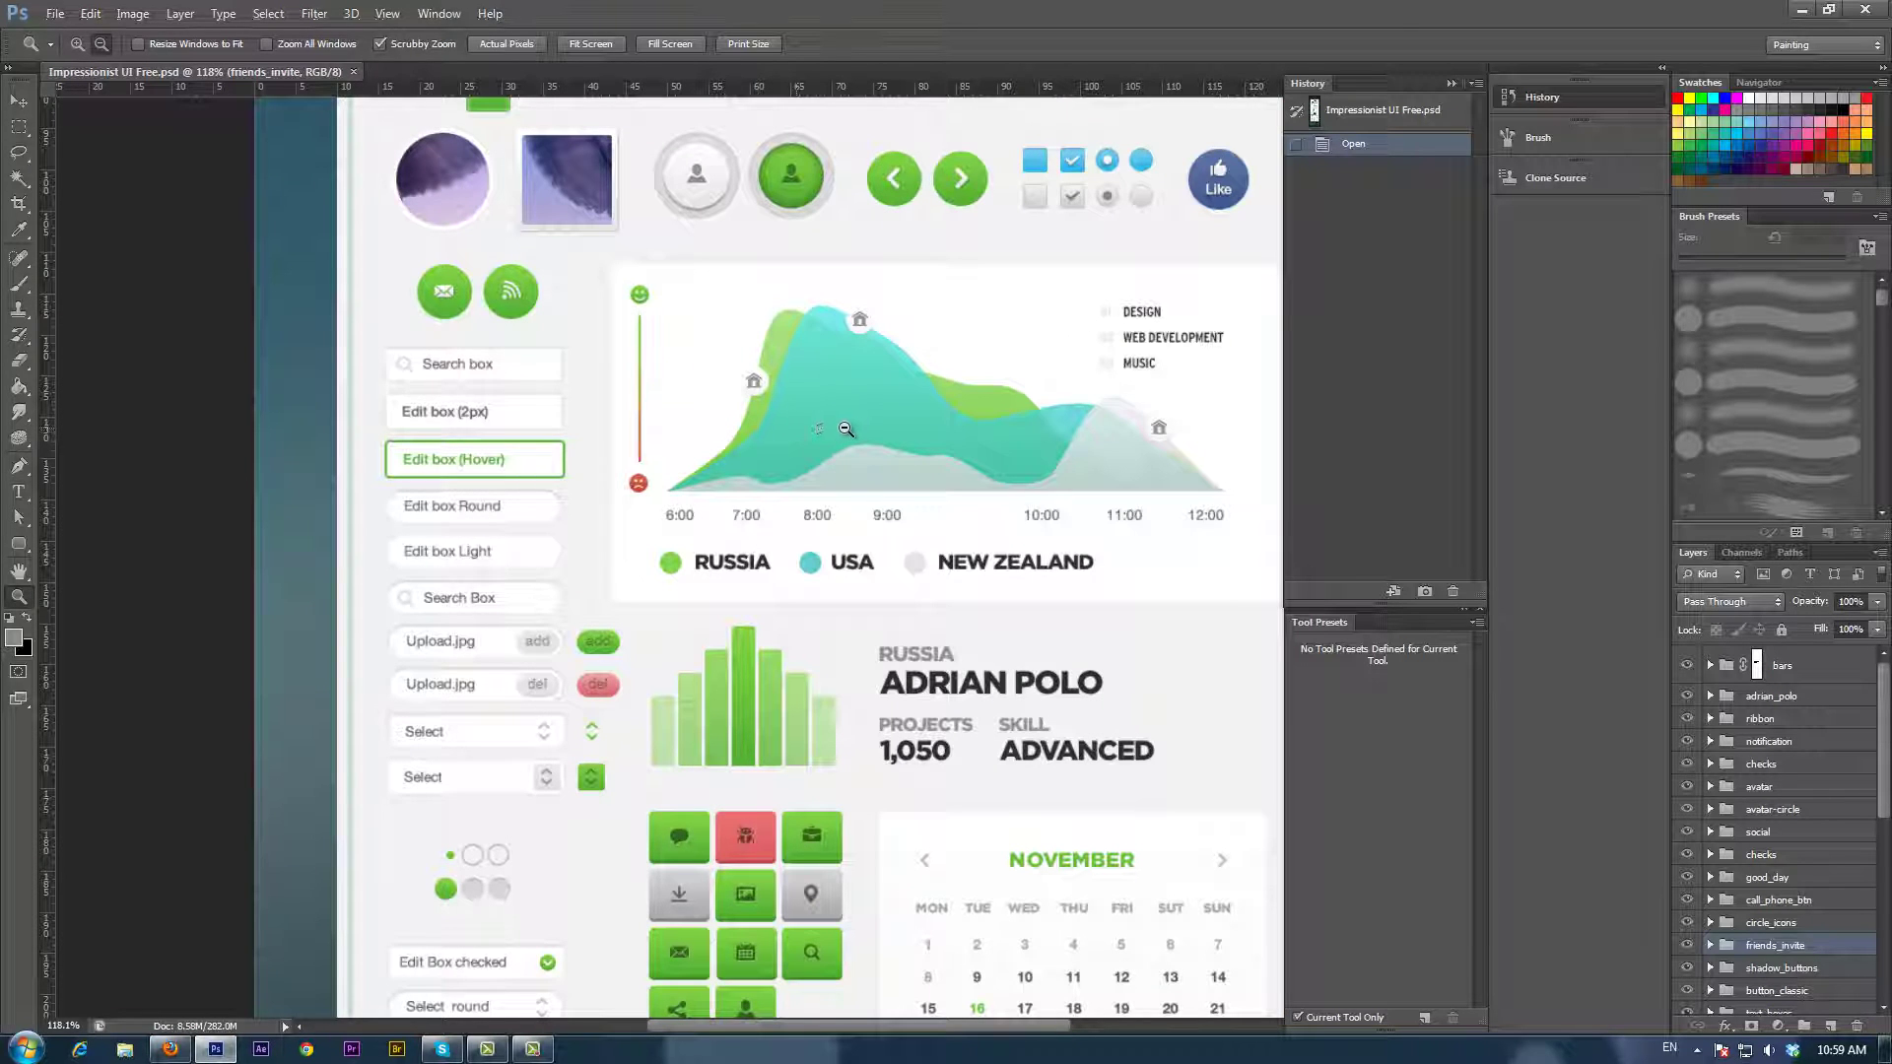
pyautogui.press('alt')
pyautogui.click(19, 99)
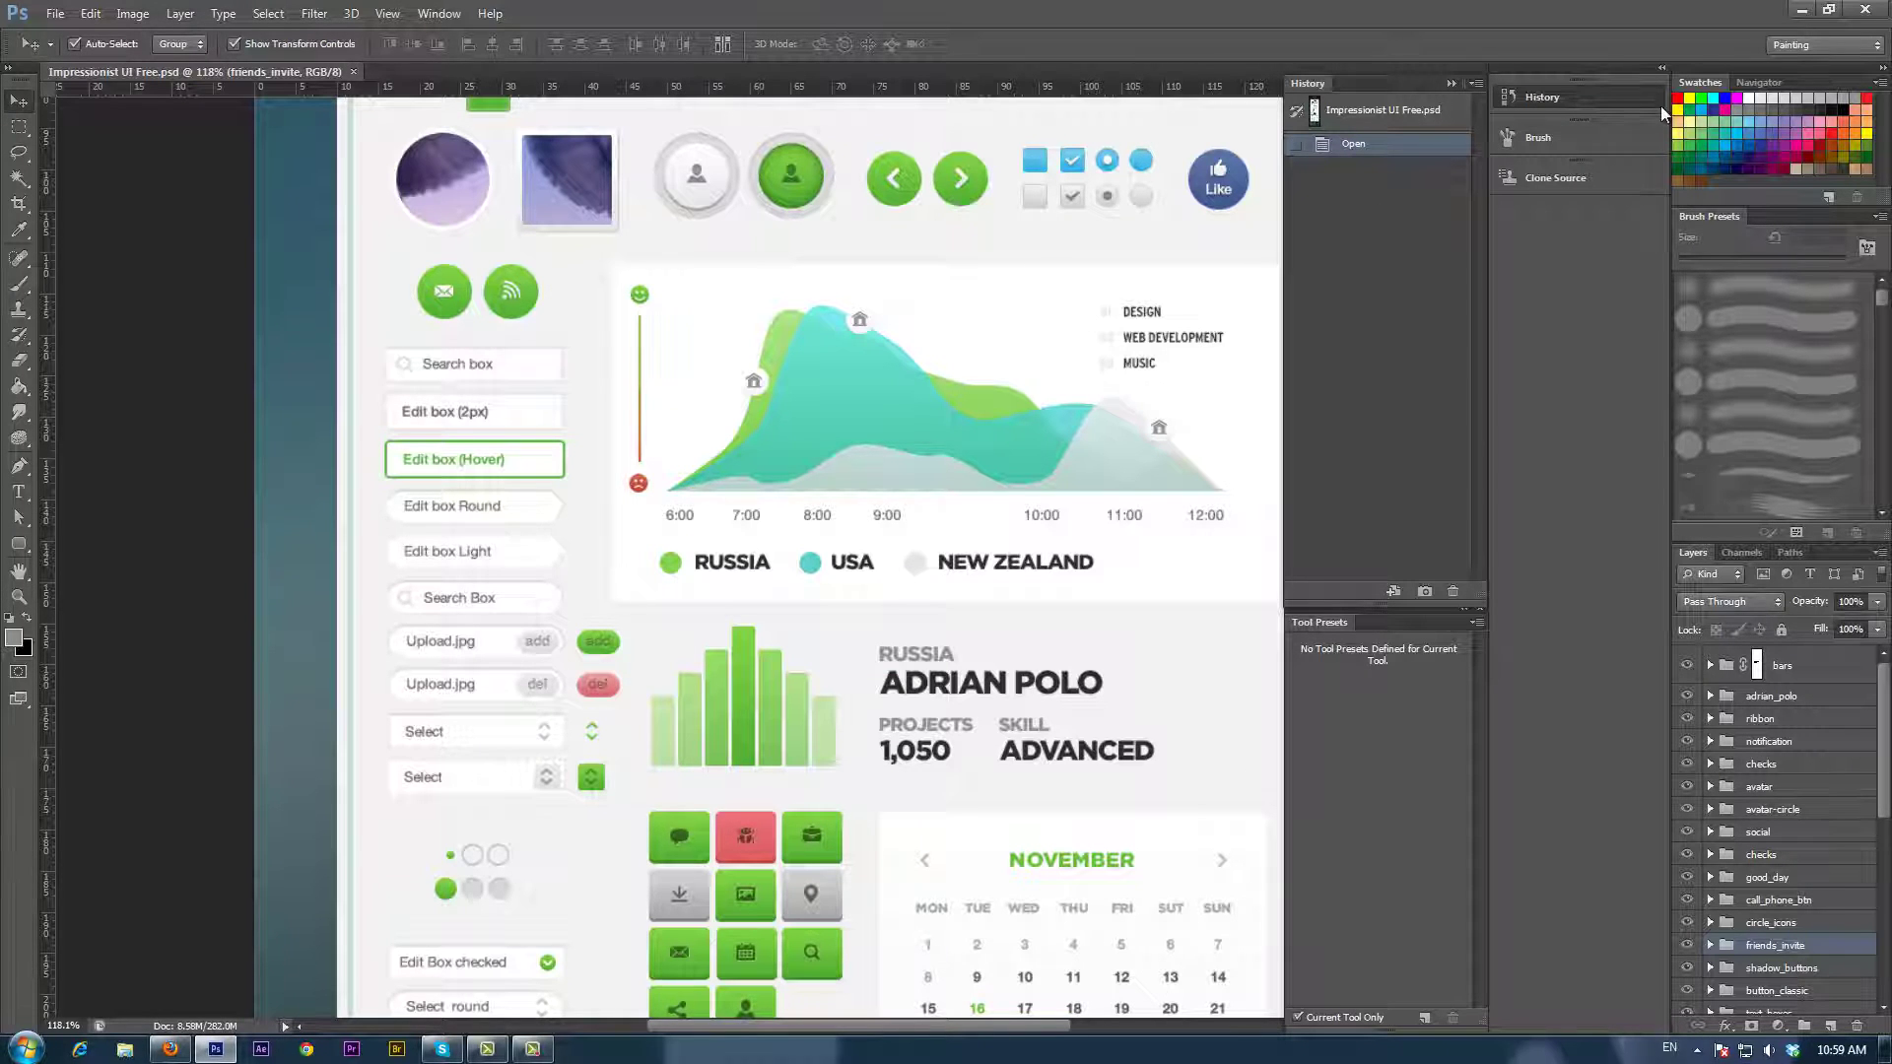
# Step: Switch to the Essentials workspace and pan up to the IMPRESSIONIST UI header and ribbon
pyautogui.click(1809, 40)
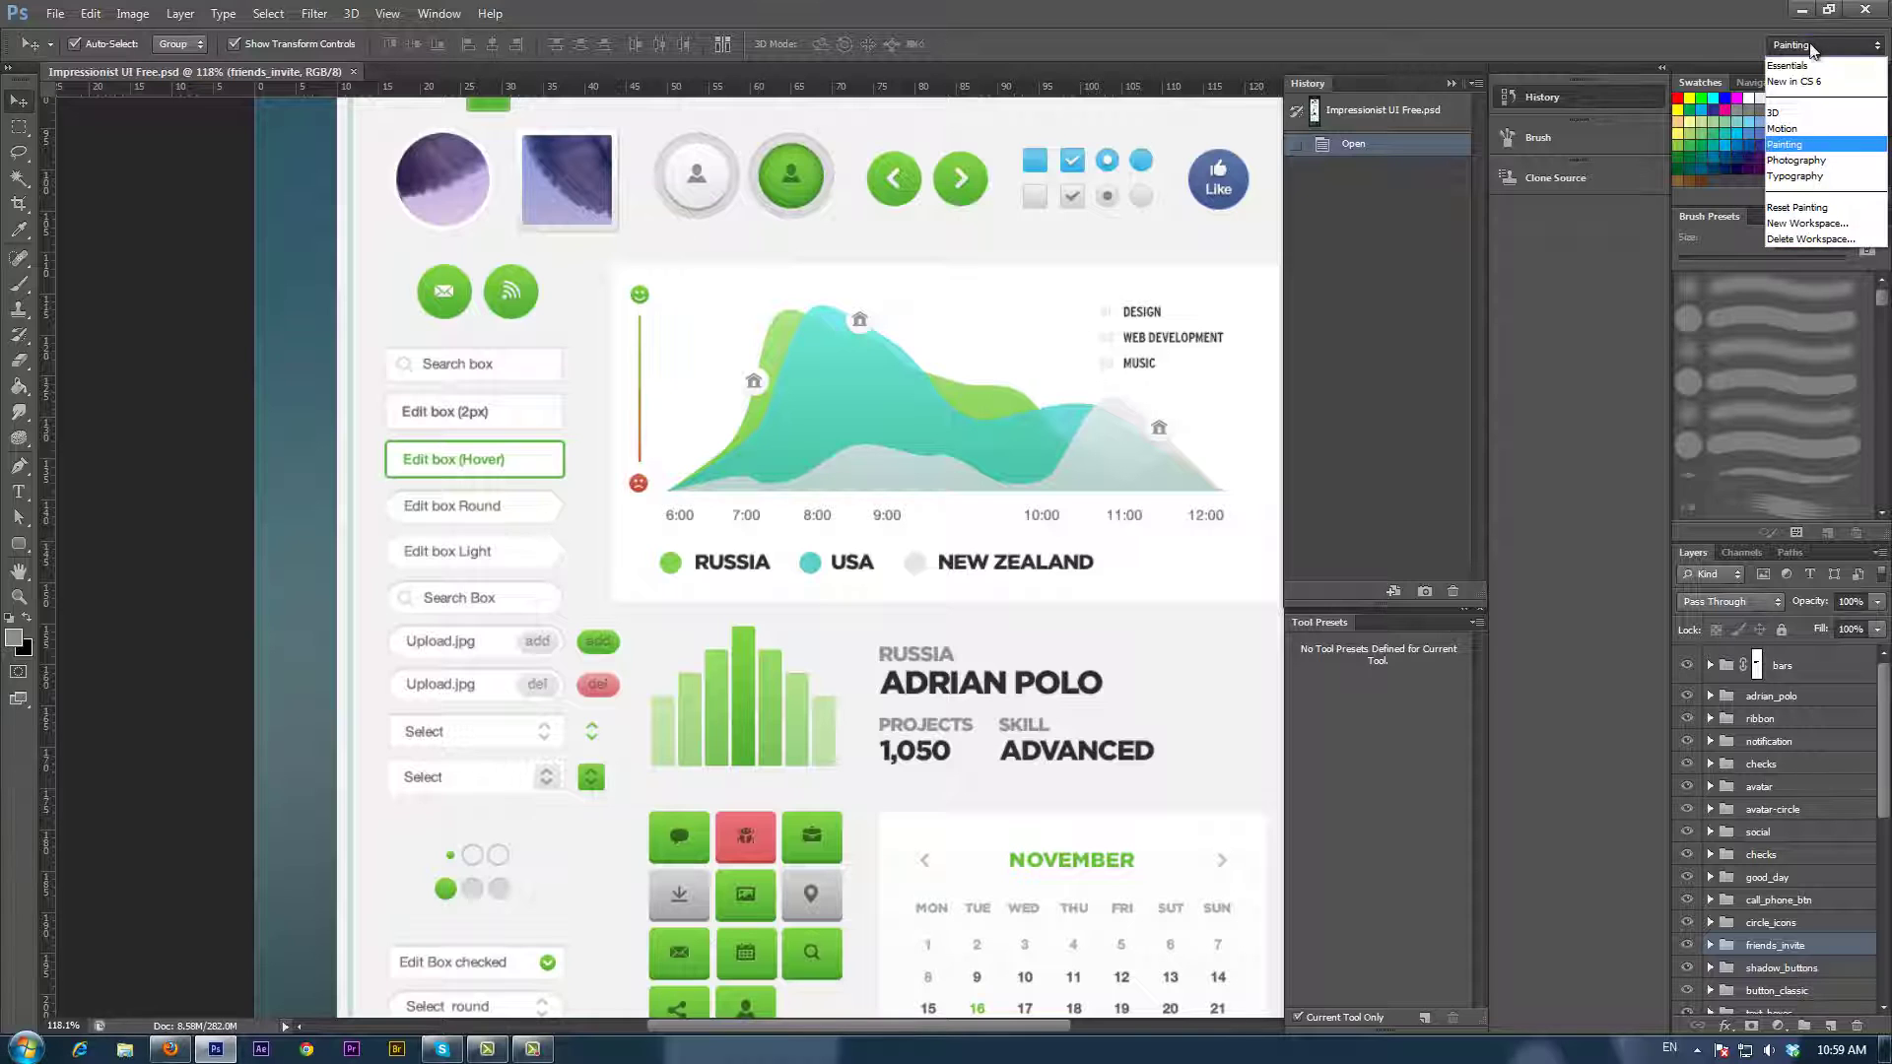
pyautogui.click(1799, 67)
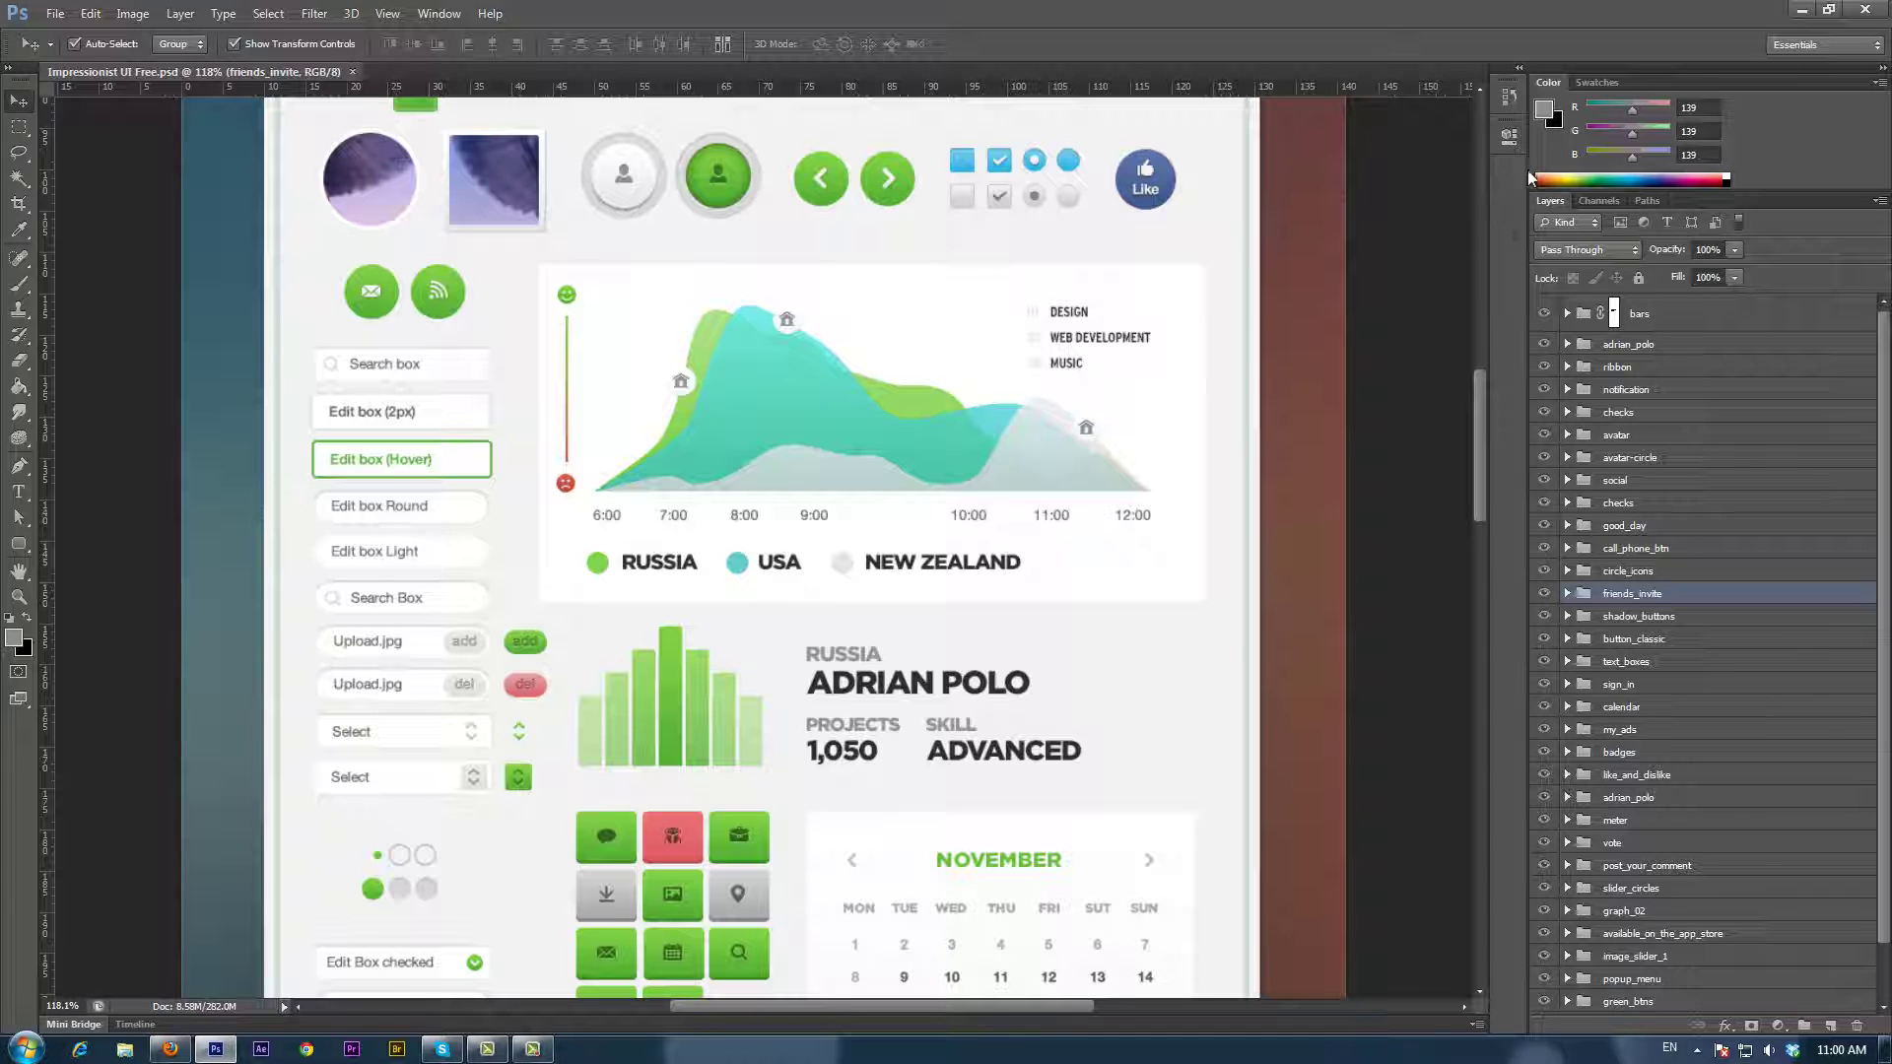
pyautogui.moveTo(1881, 818); pyautogui.dragTo(1877, 767)
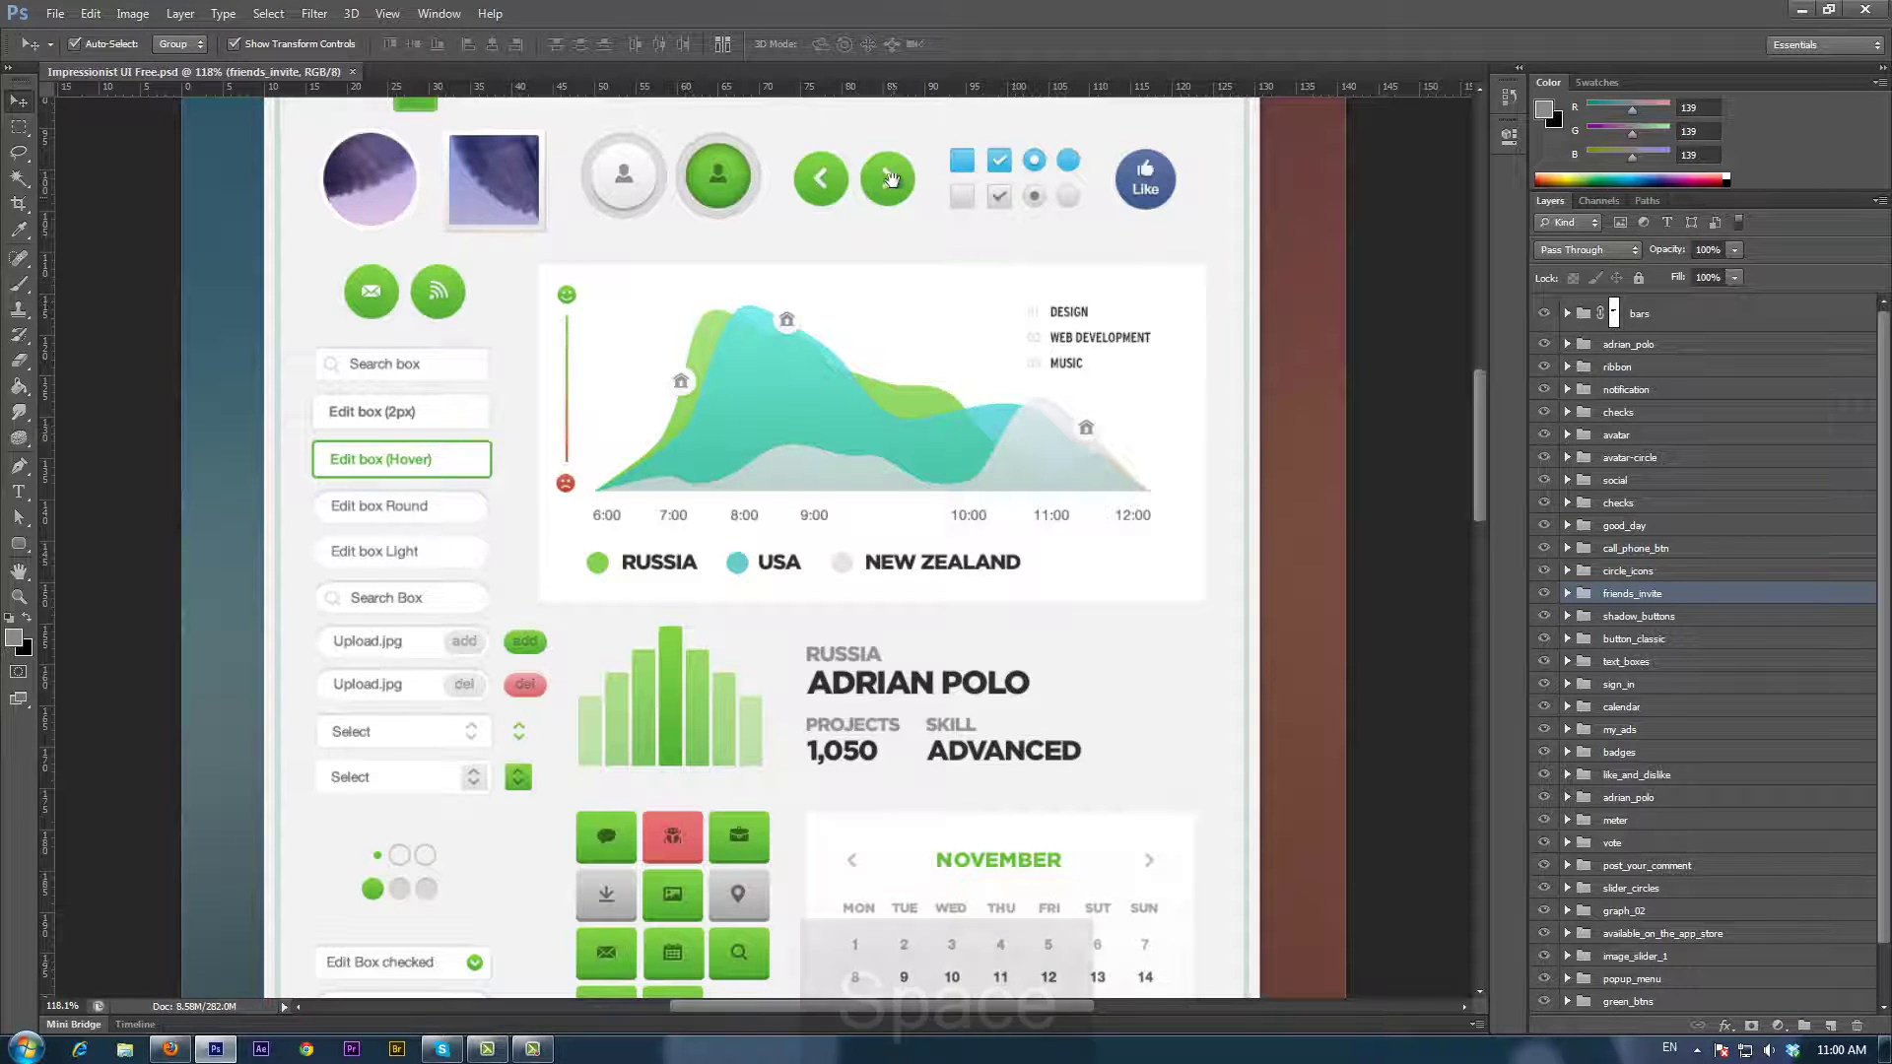
pyautogui.press('space')
pyautogui.moveTo(878, 236); pyautogui.dragTo(892, 684)
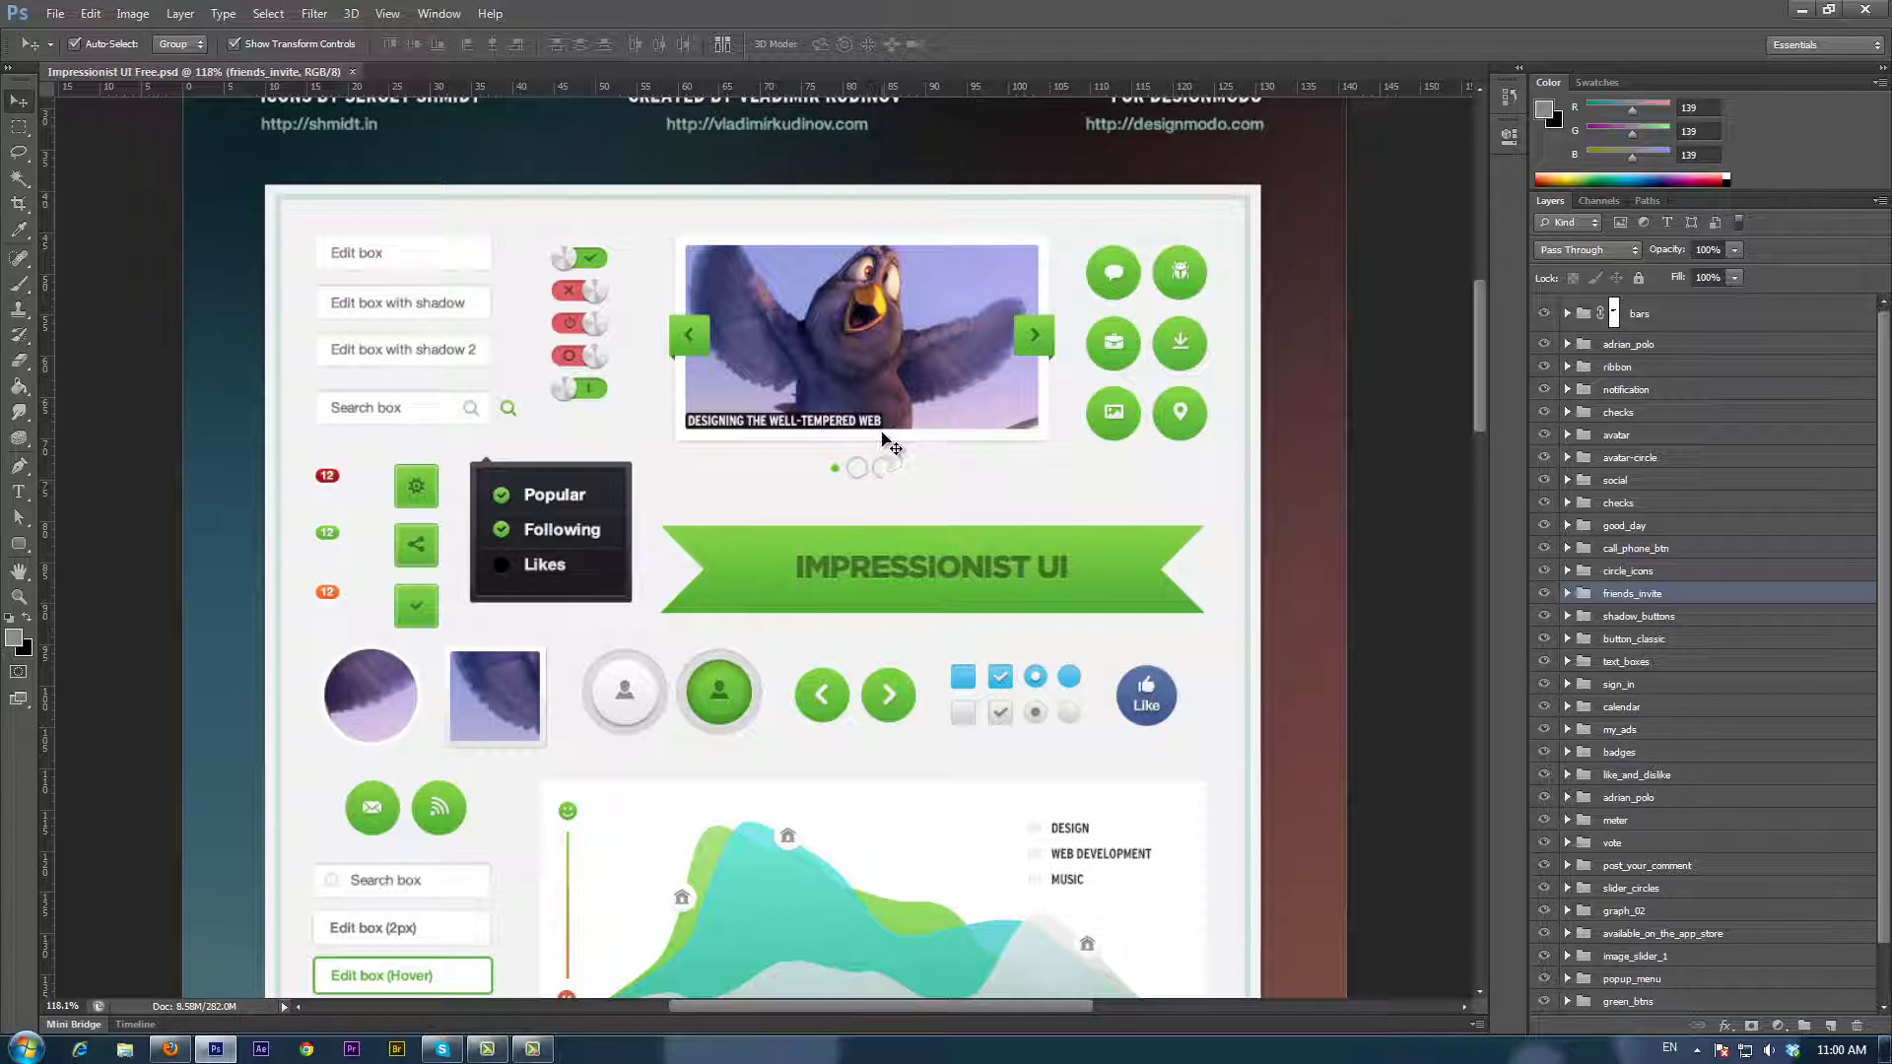
pyautogui.scroll(1, 882, 429)
pyautogui.scroll(1, 882, 423)
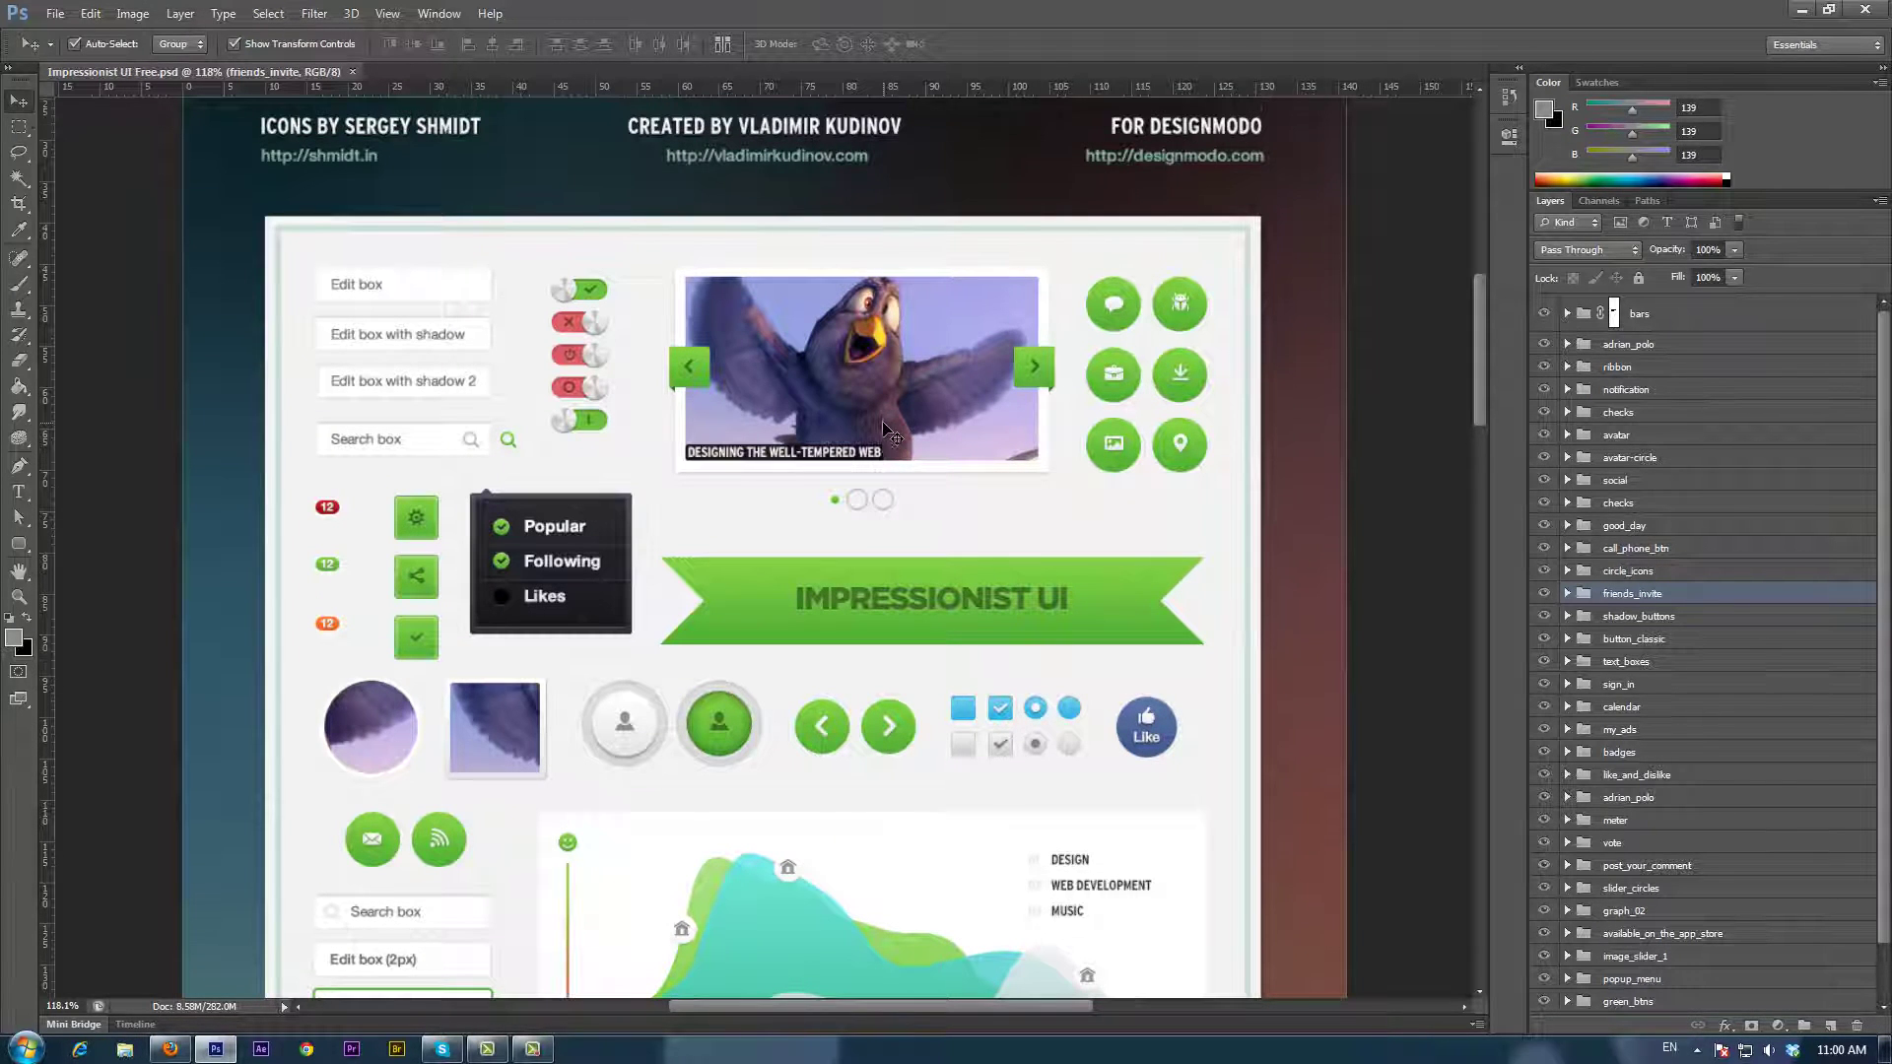
pyautogui.hscroll(-1, 888, 414)
pyautogui.hscroll(-1, 917, 399)
pyautogui.scroll(2, 960, 386)
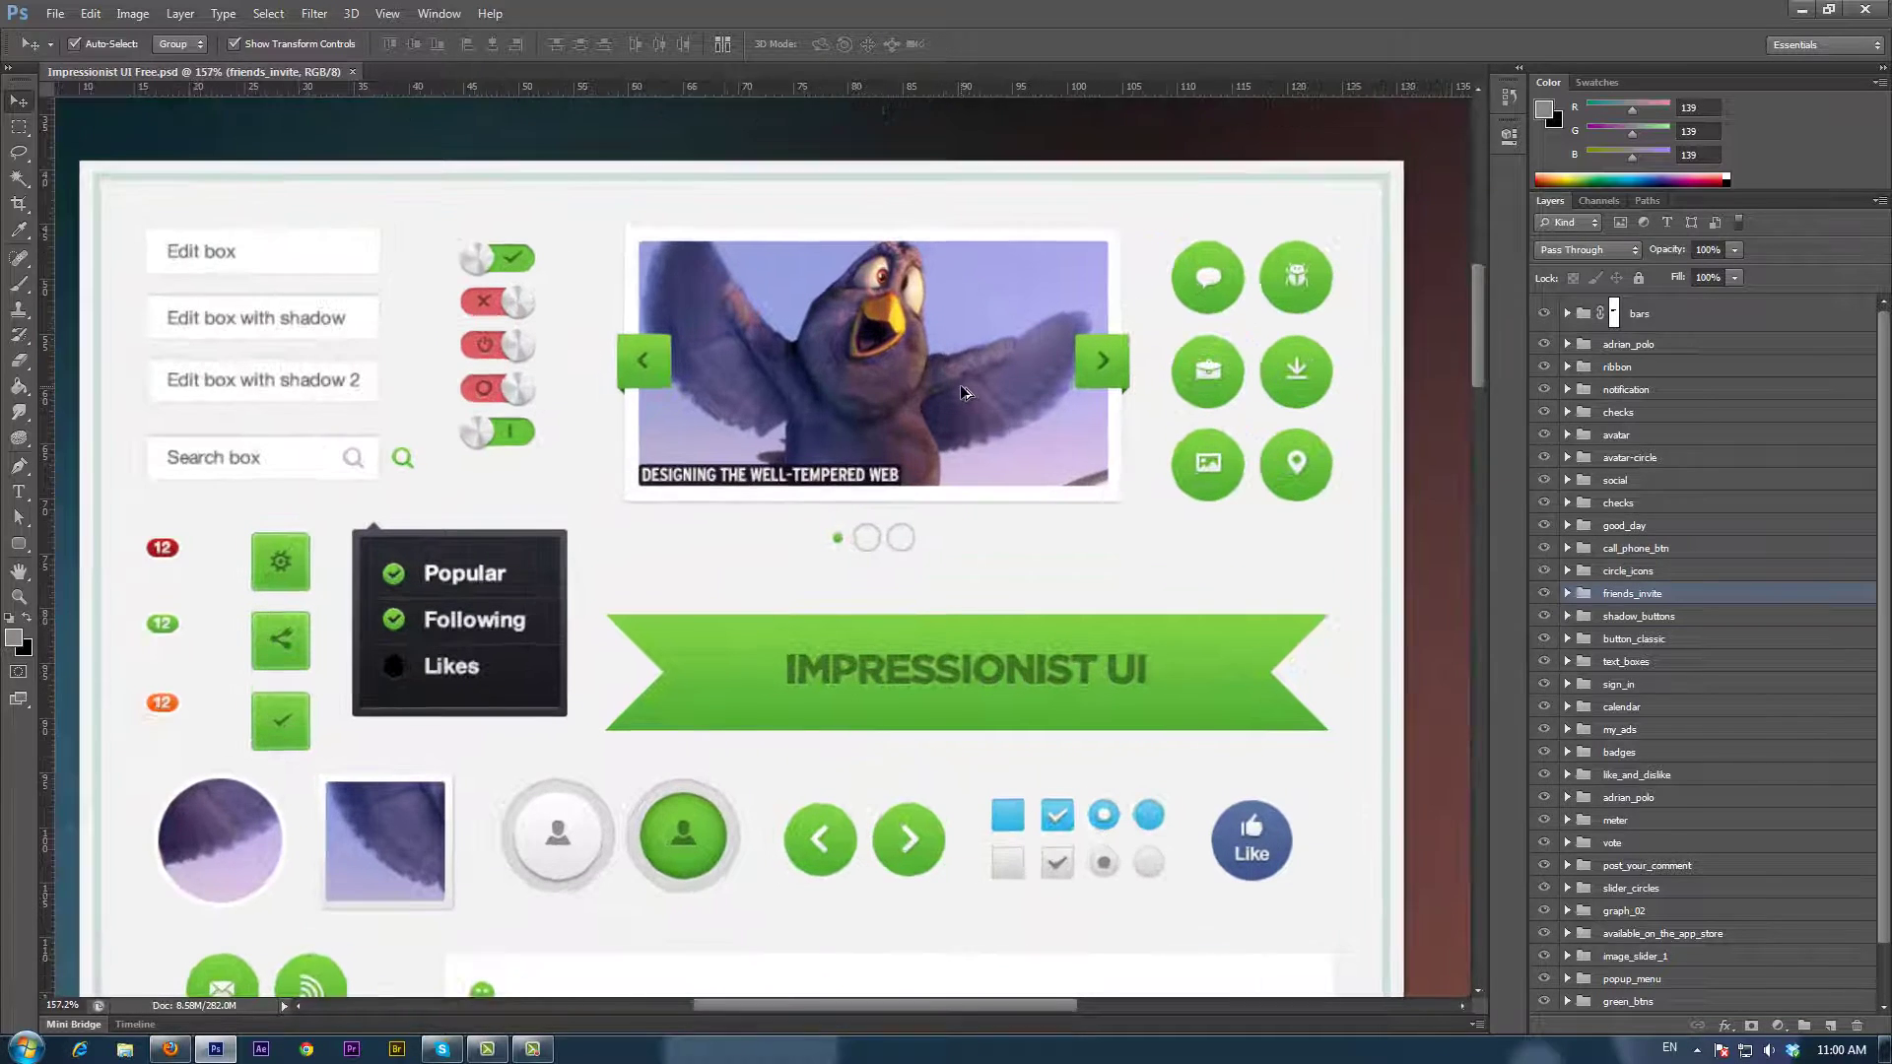
pyautogui.scroll(-2, 959, 392)
pyautogui.scroll(-1, 957, 421)
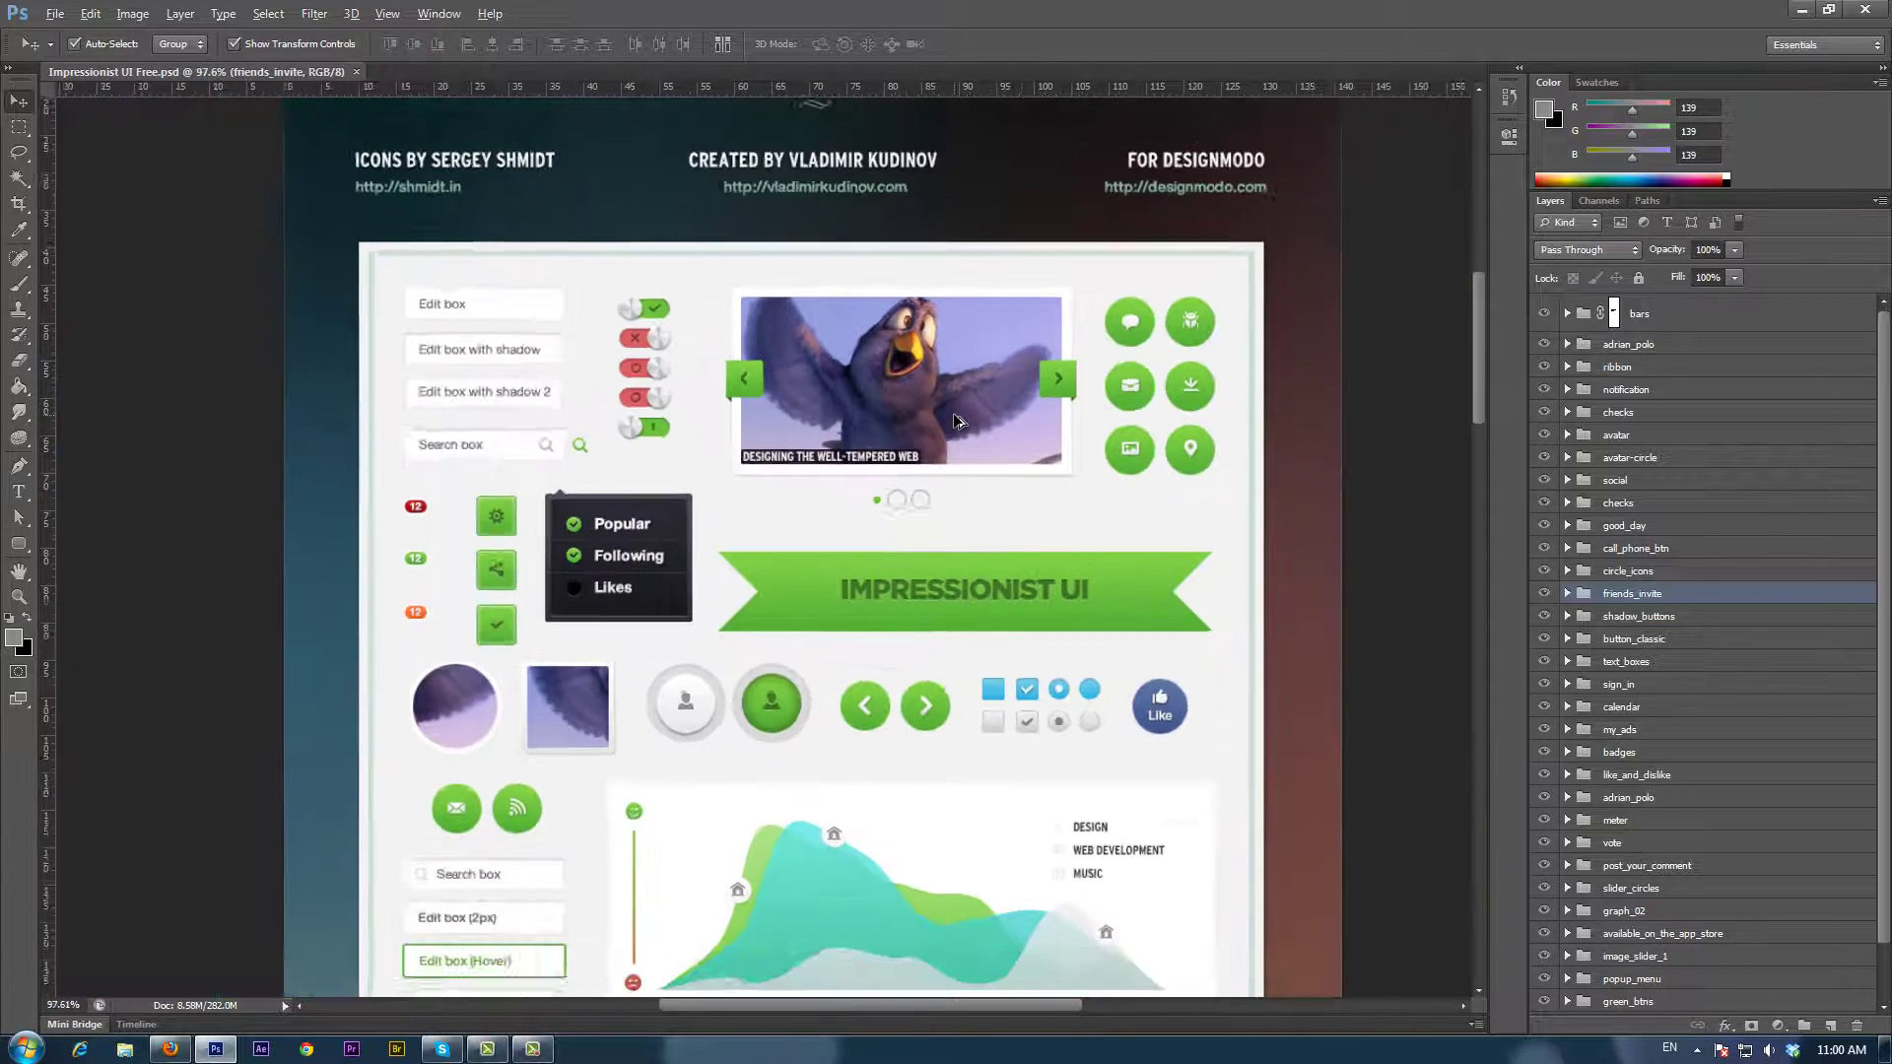
pyautogui.scroll(-1, 956, 421)
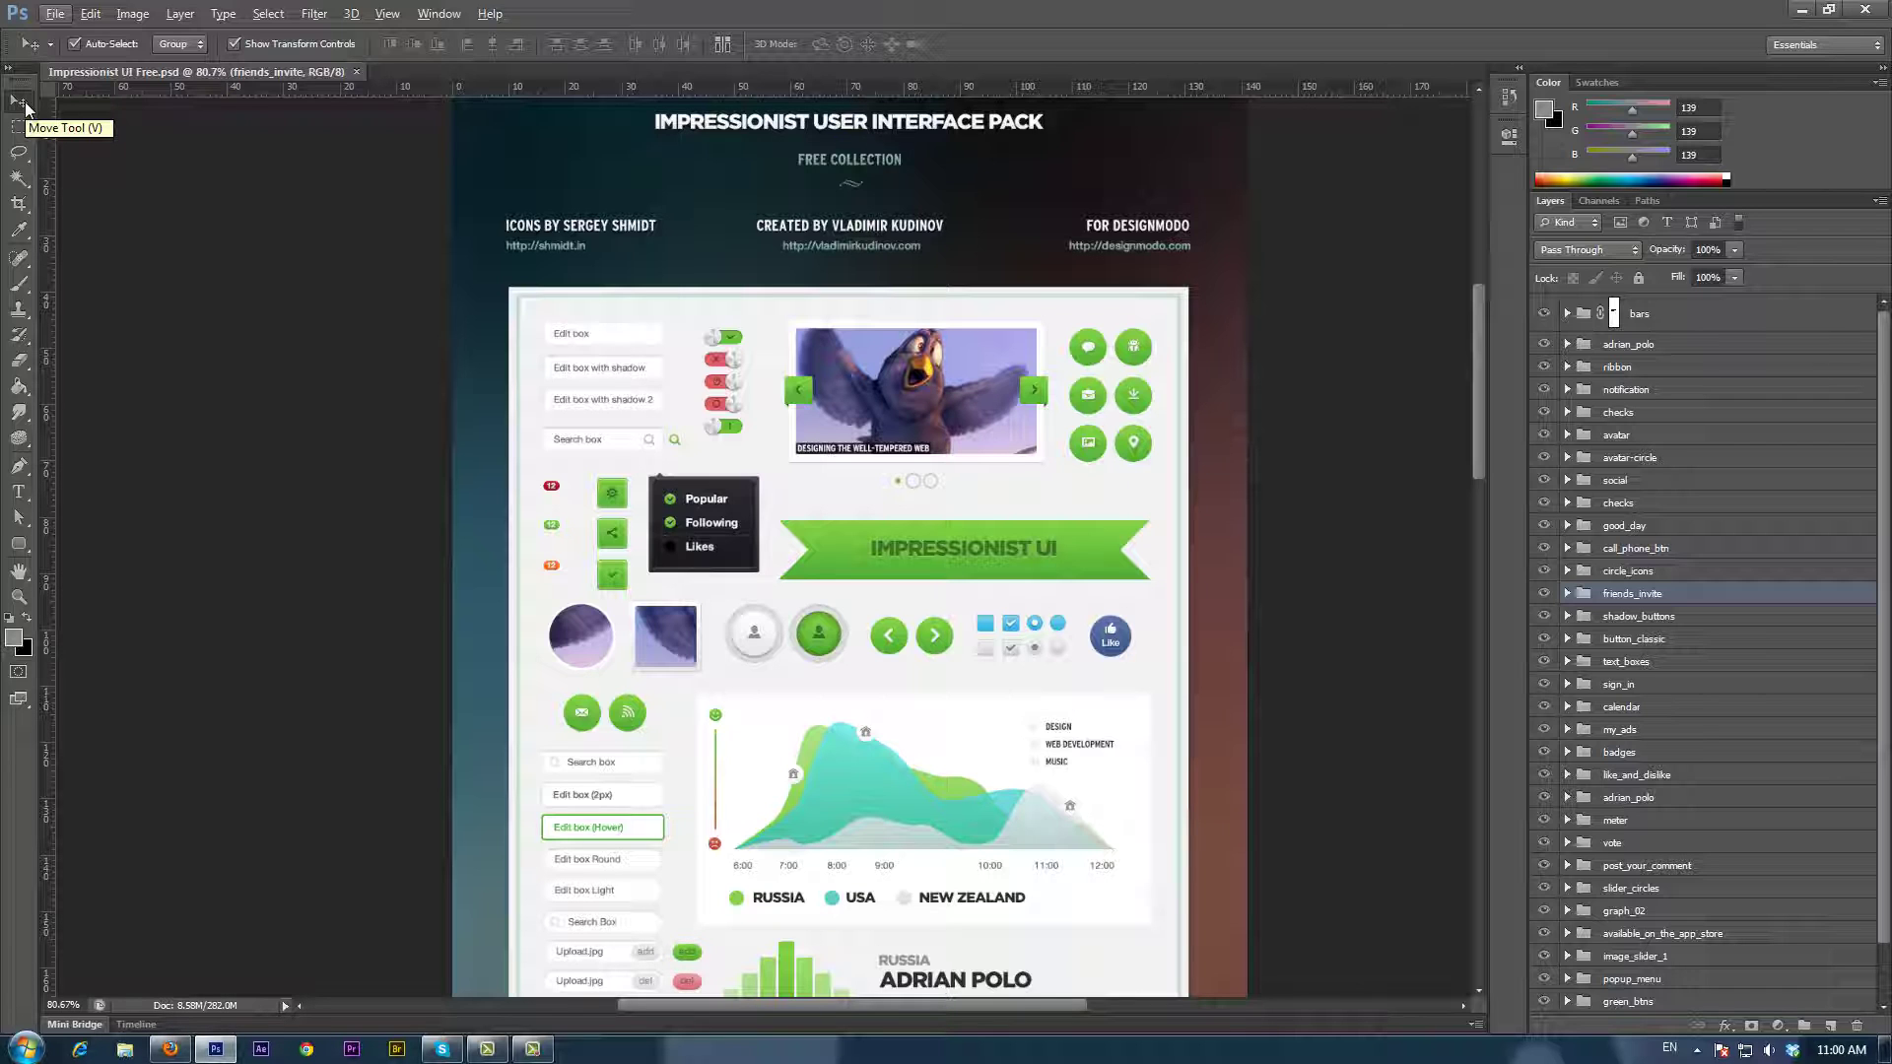
# Step: Select the green IMPRESSIONIST UI ribbon and drag it a few pixels down
pyautogui.click(839, 552)
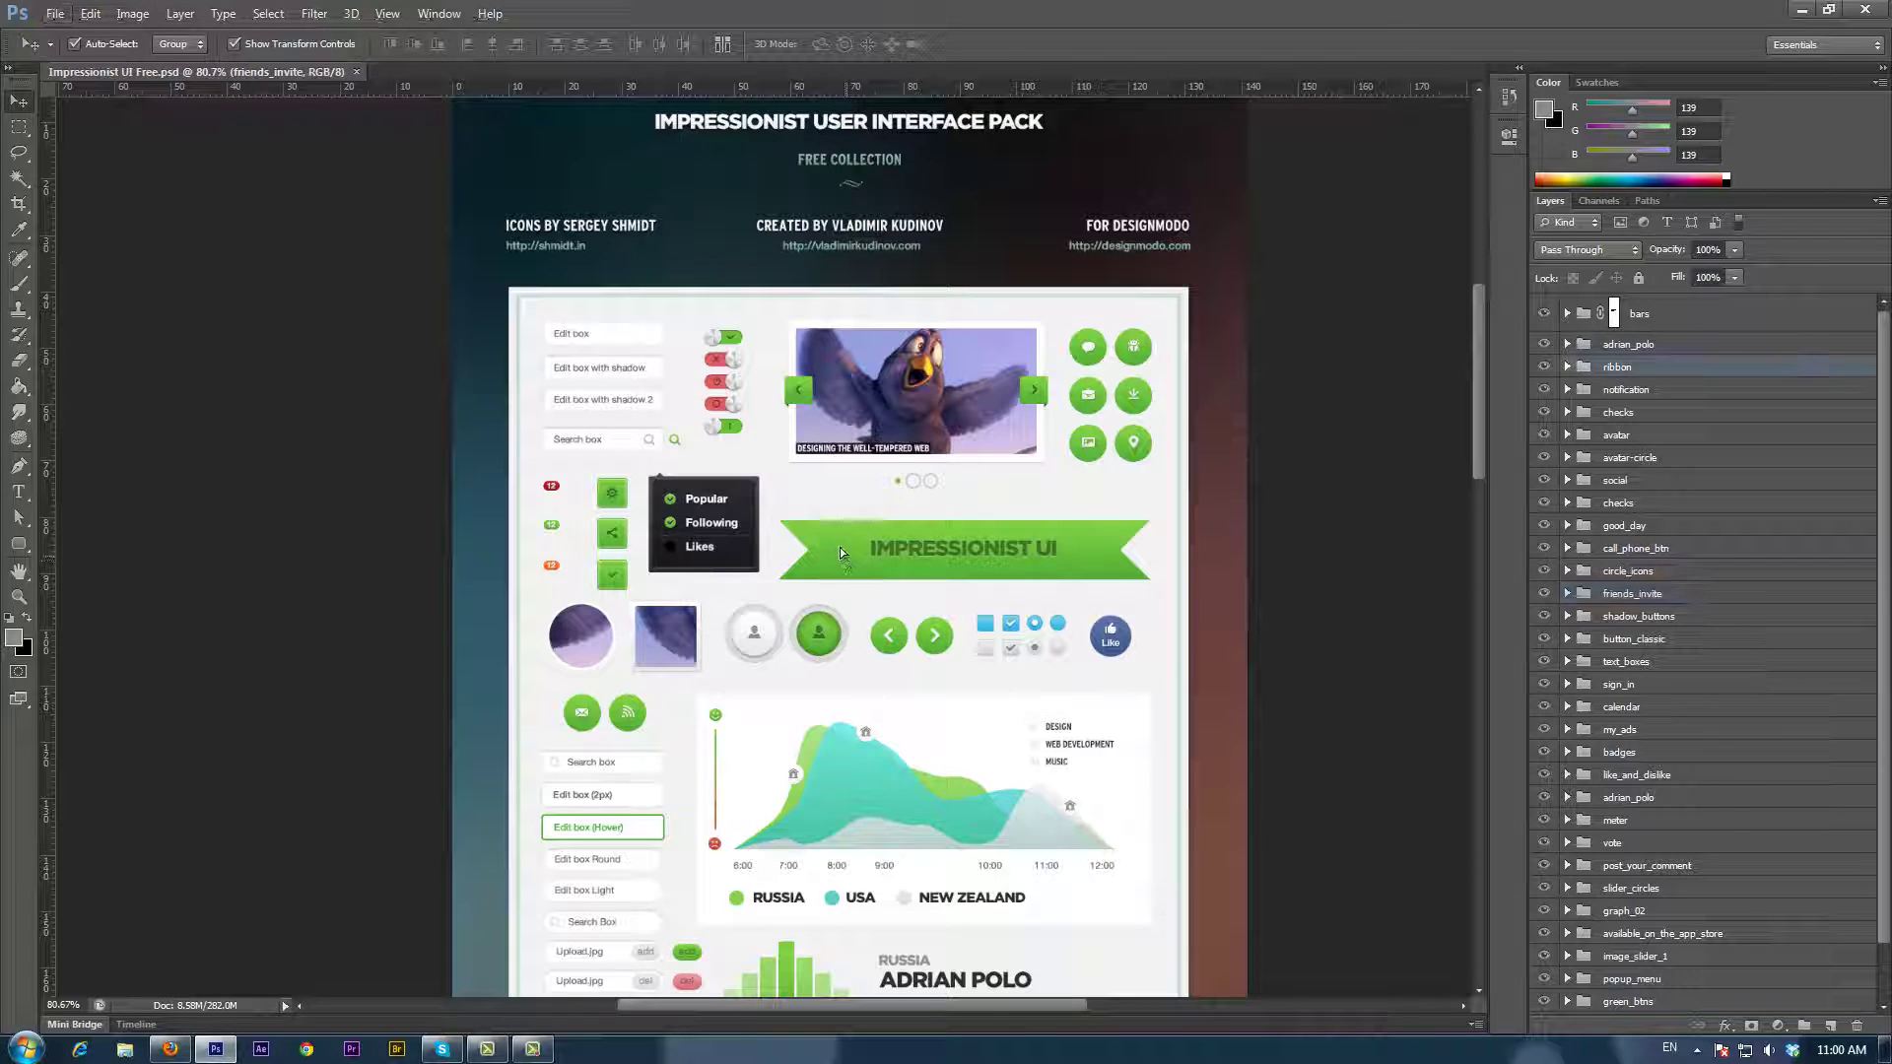
pyautogui.moveTo(841, 546); pyautogui.dragTo(845, 563)
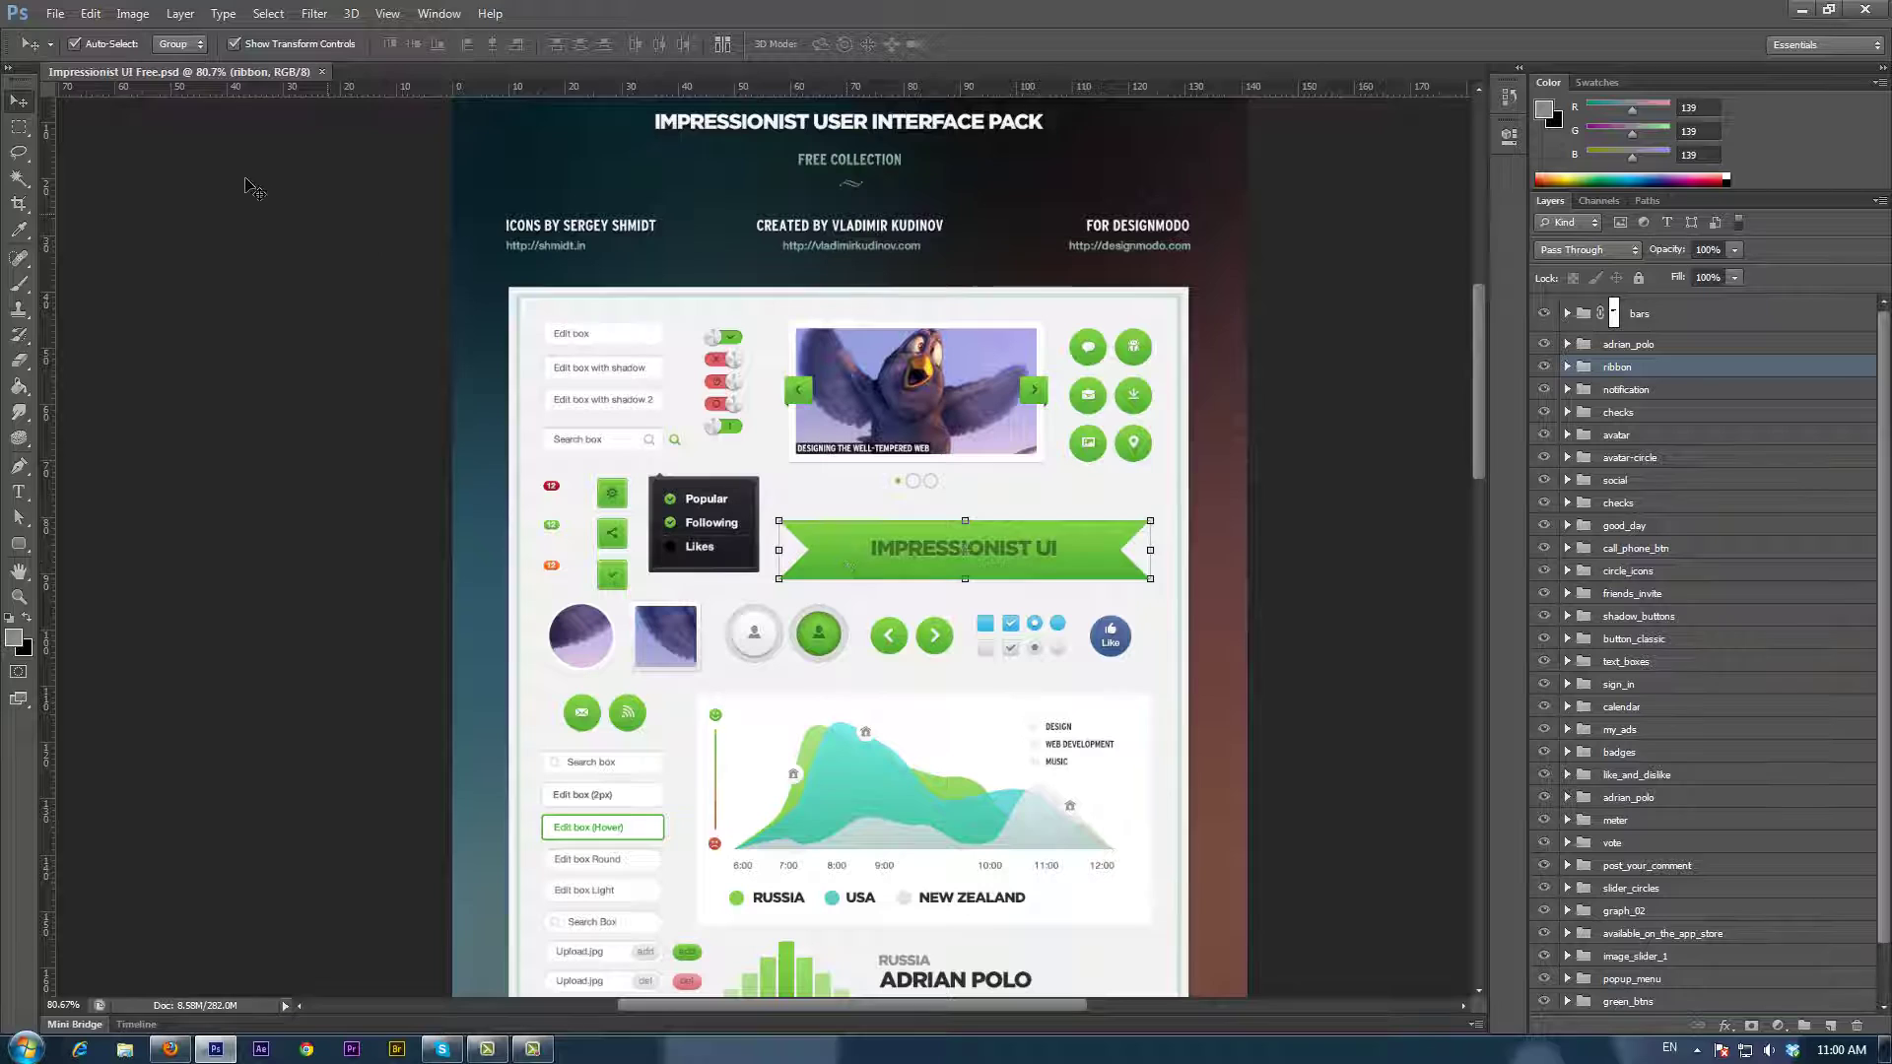
pyautogui.click(23, 130)
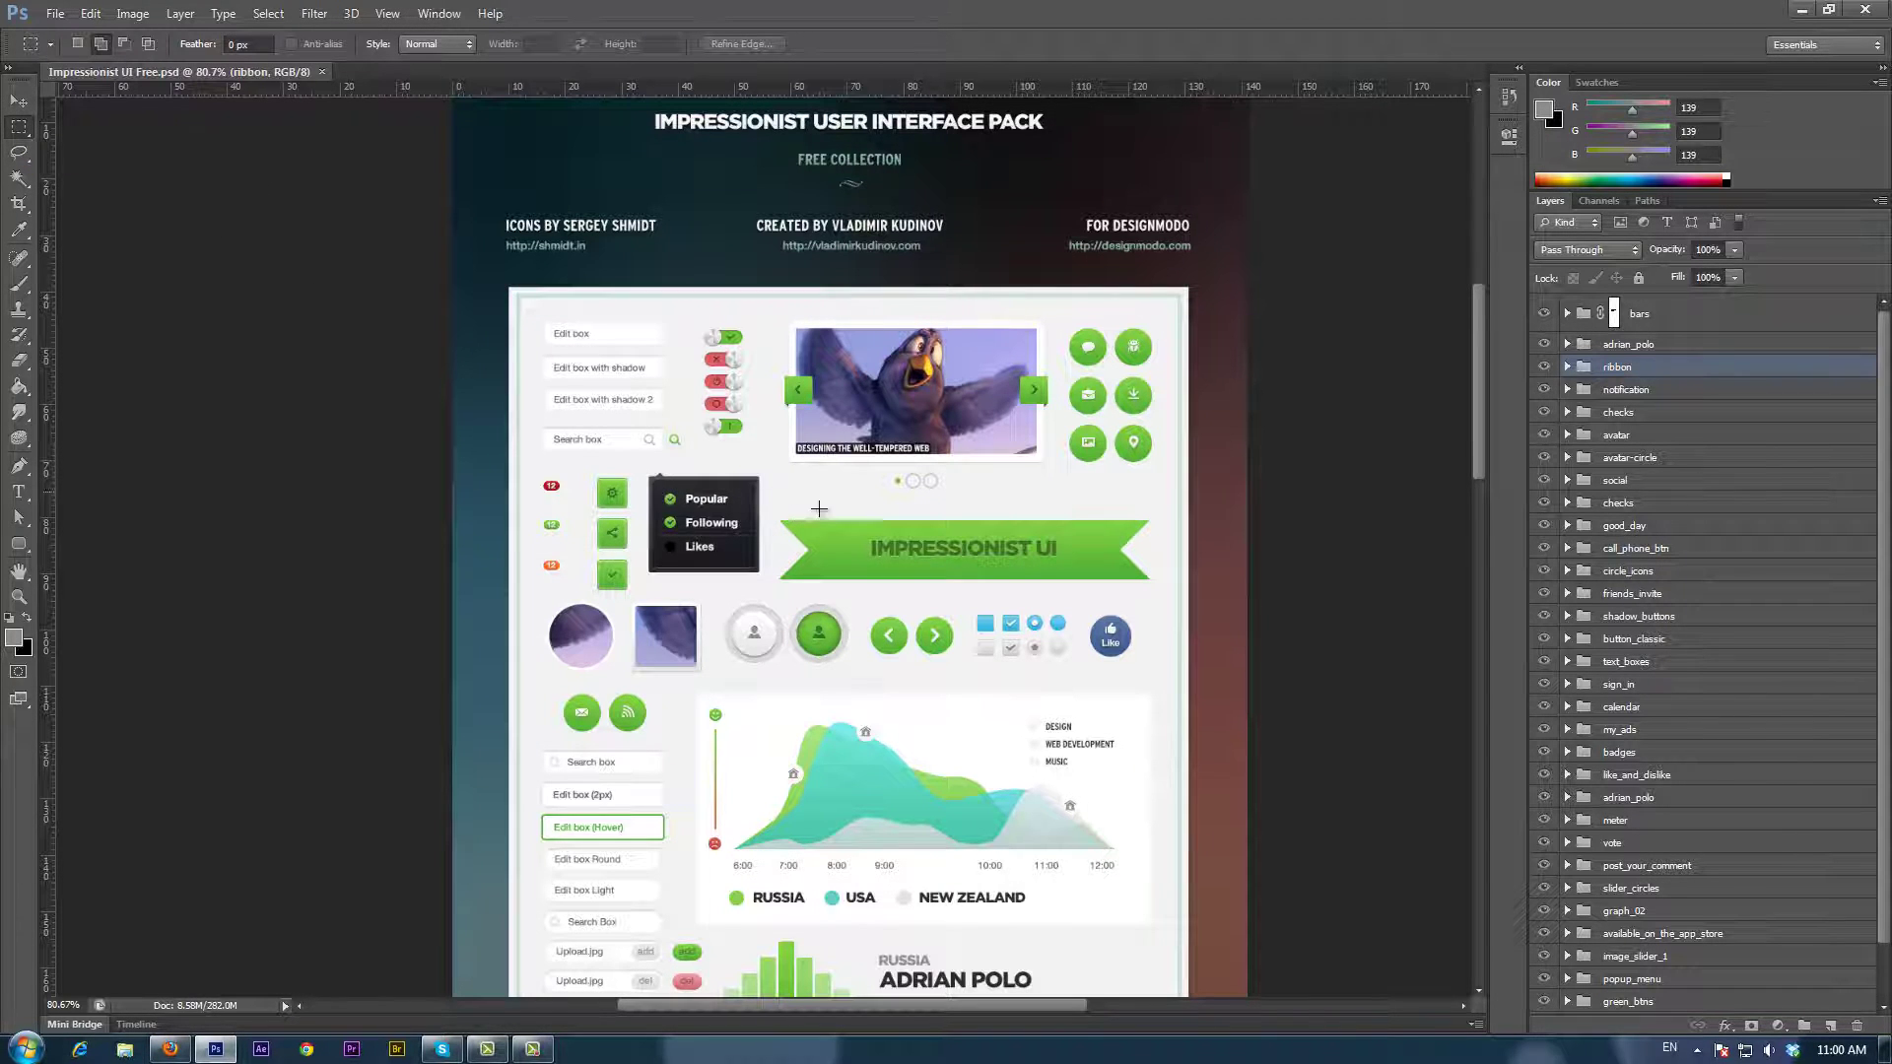
pyautogui.moveTo(793, 492); pyautogui.dragTo(1161, 588)
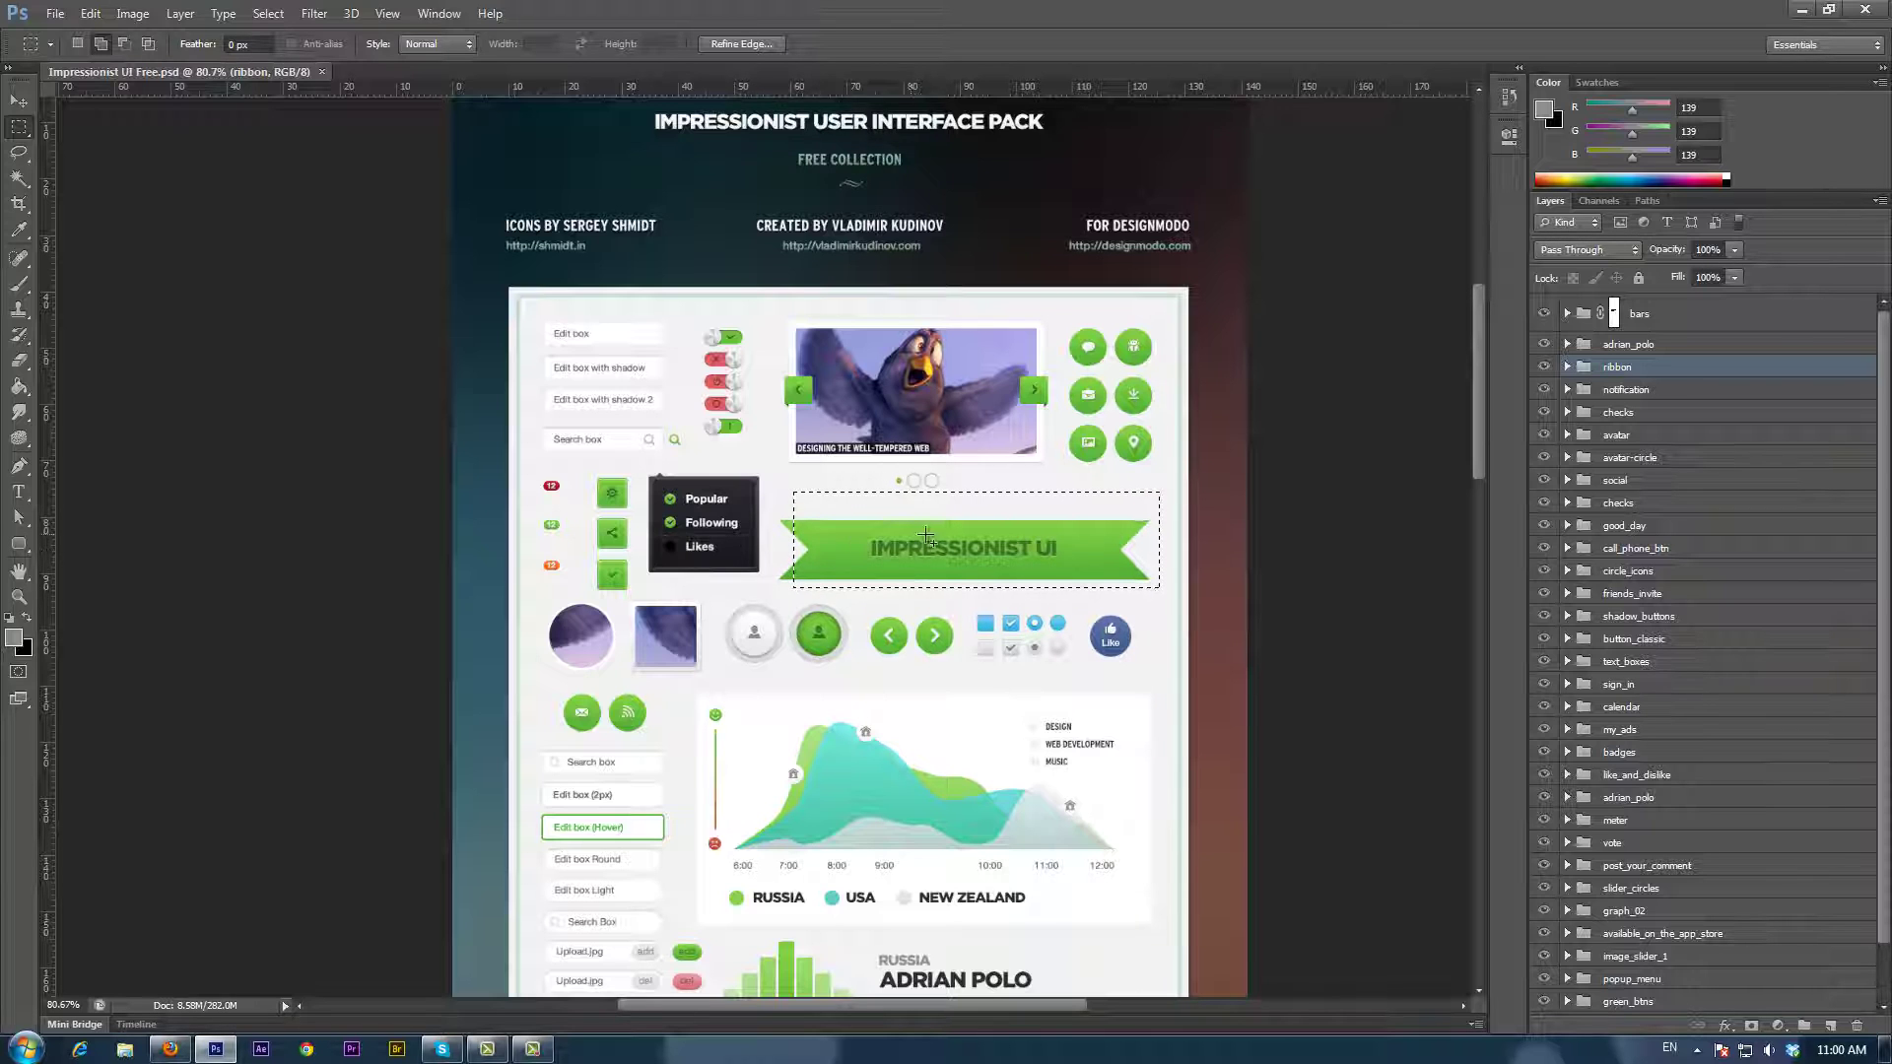
pyautogui.hotkey('ctrl', 'd')
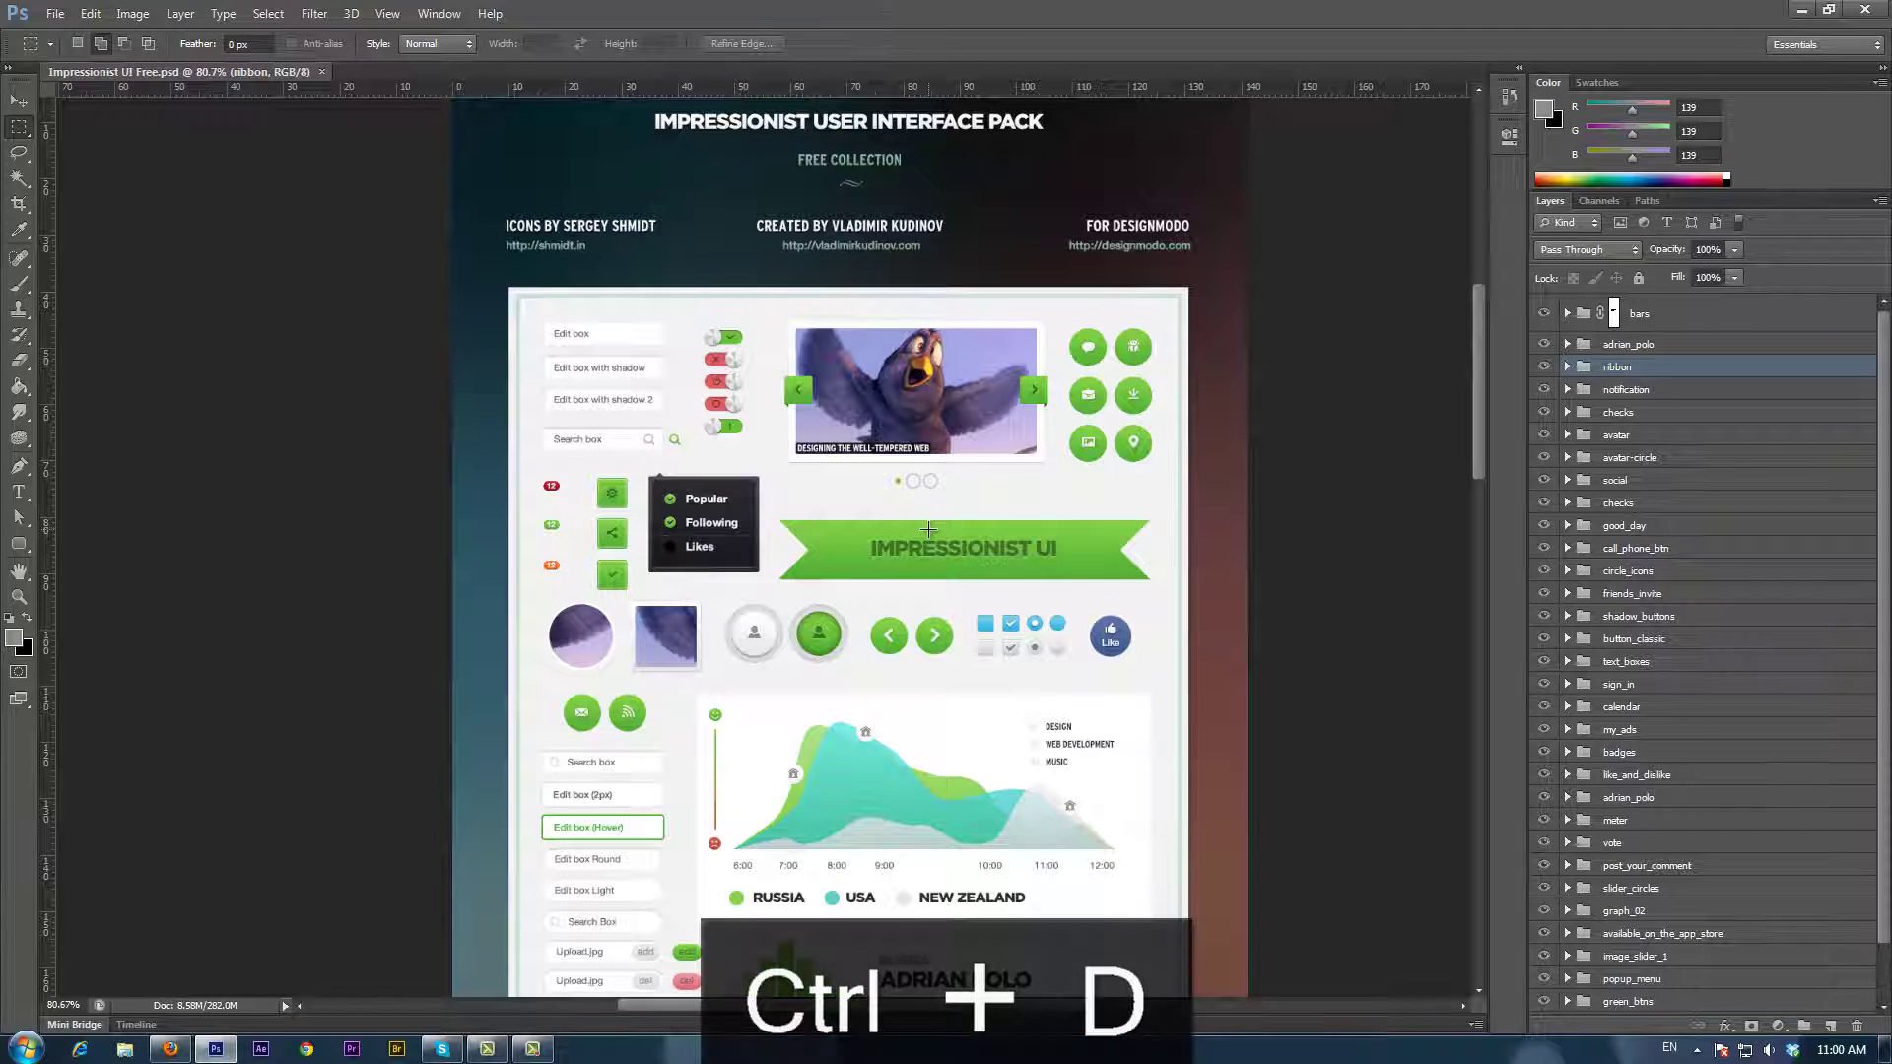
pyautogui.press('v')
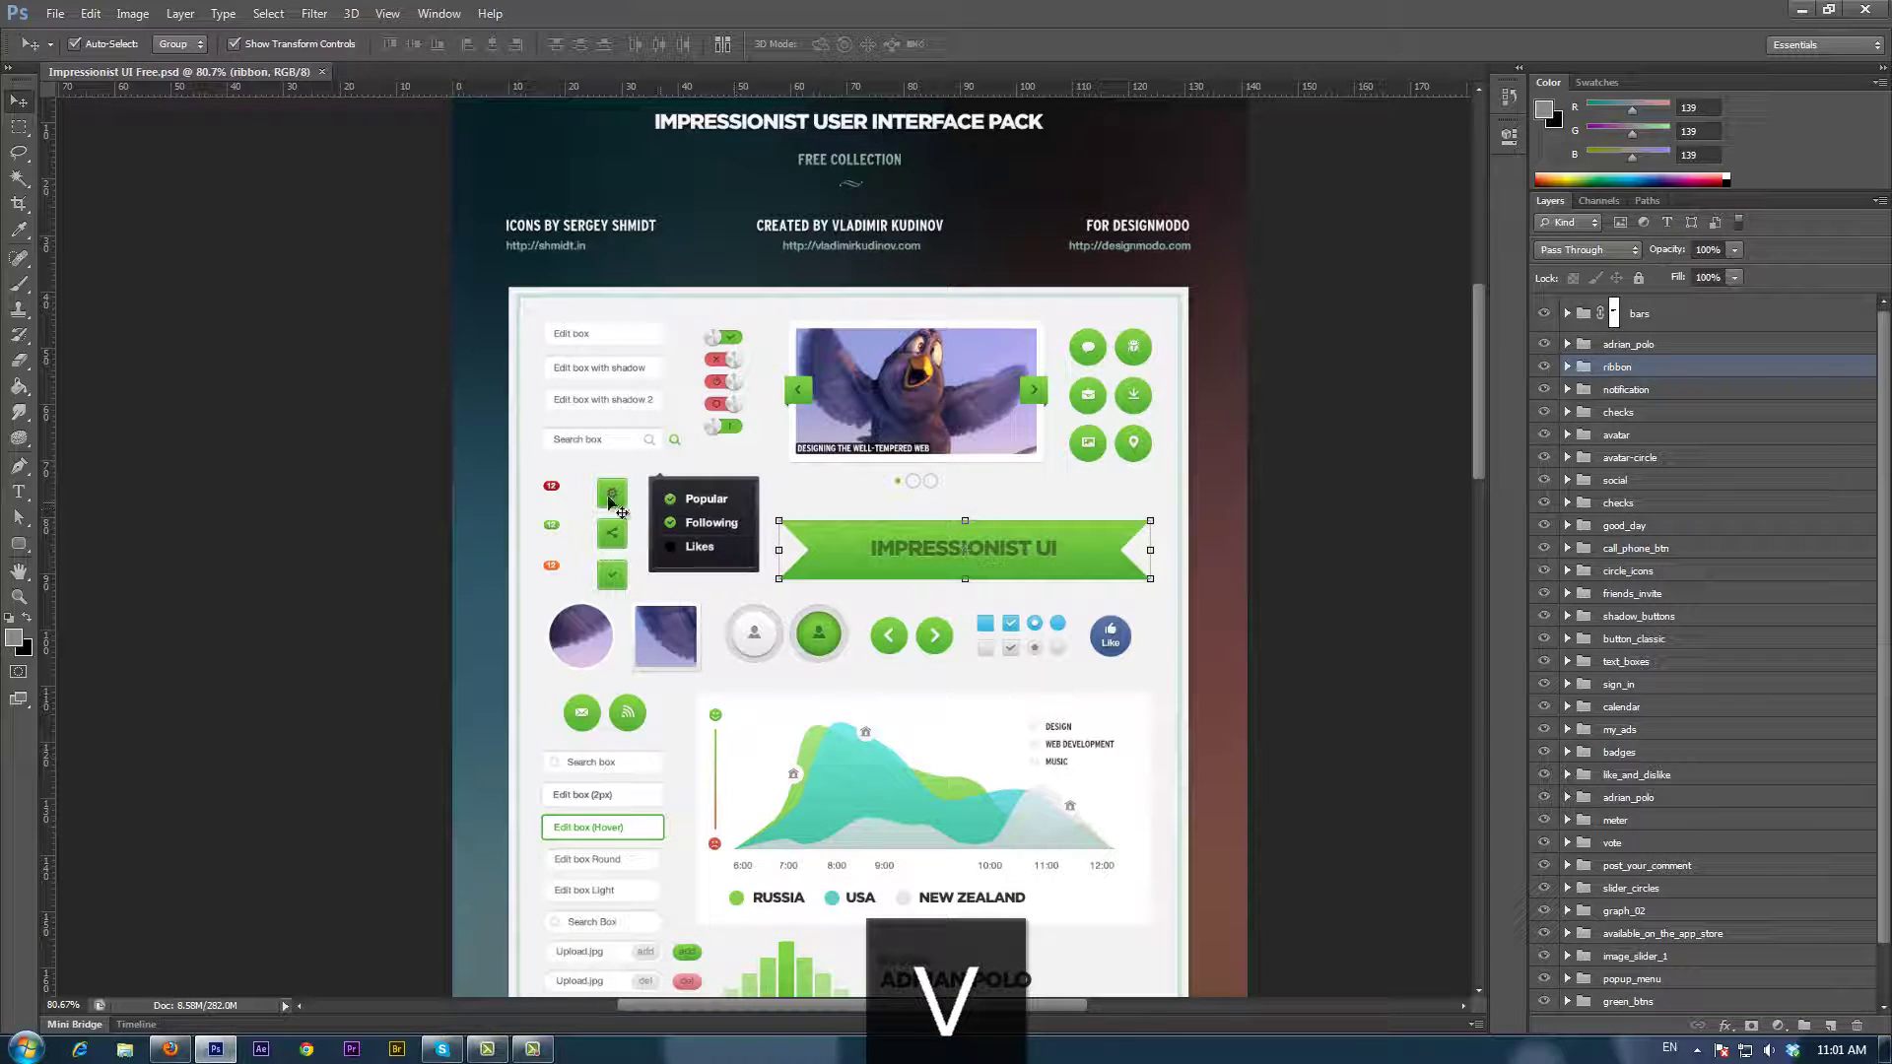
pyautogui.click(16, 207)
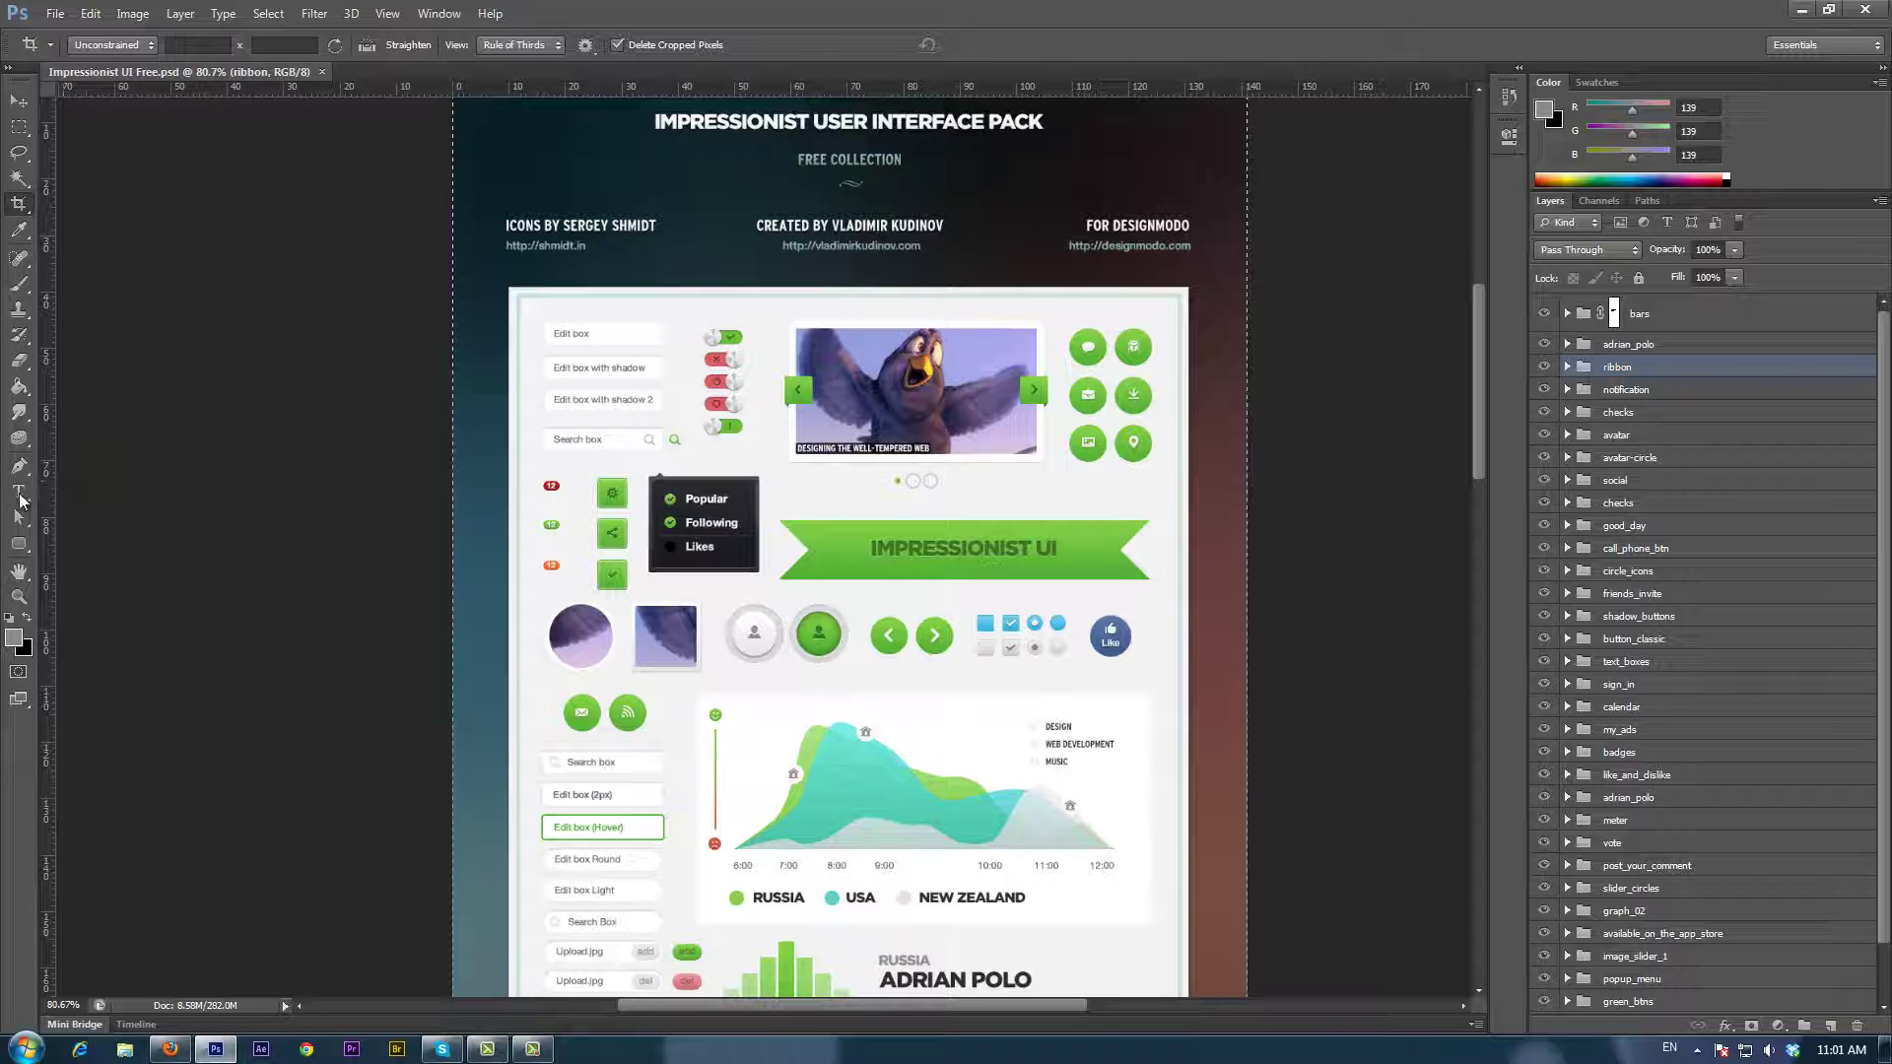
pyautogui.click(17, 495)
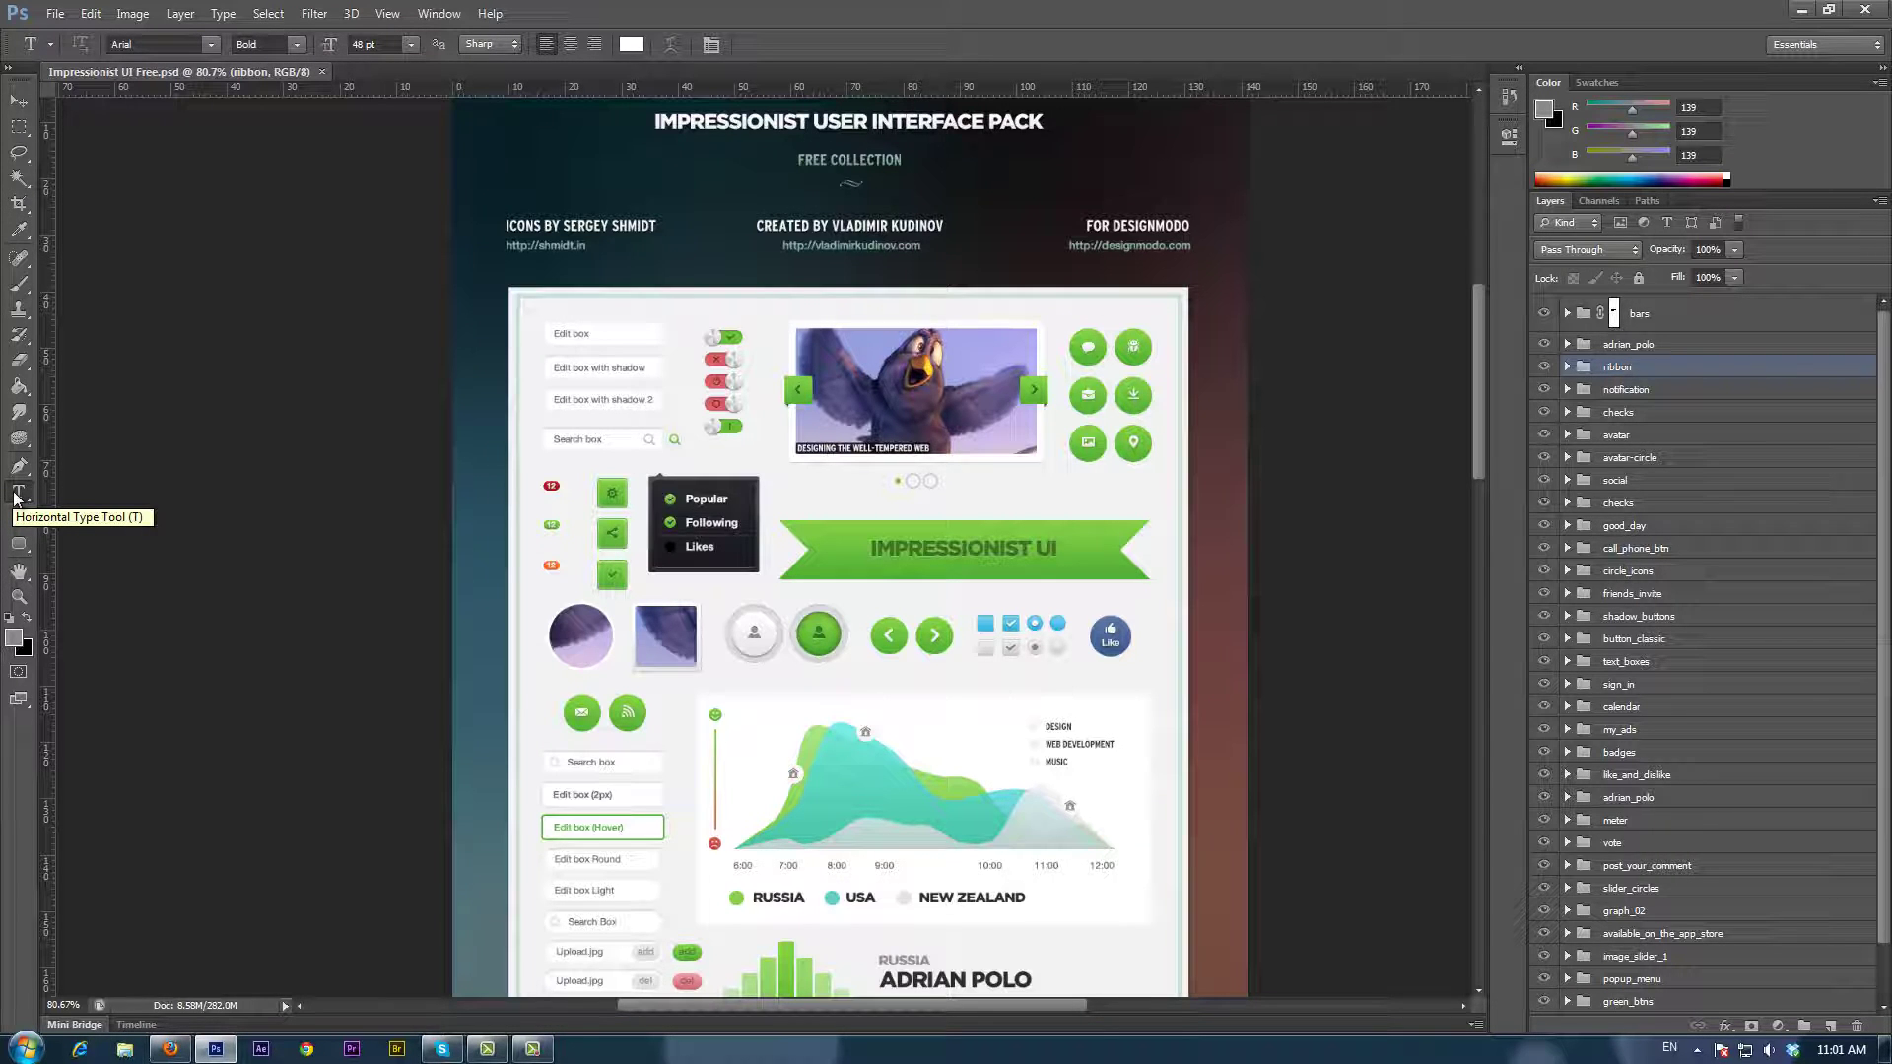
# Step: Zoom in on the green ribbon and nudge it slightly upward with the Move tool
pyautogui.click(18, 498)
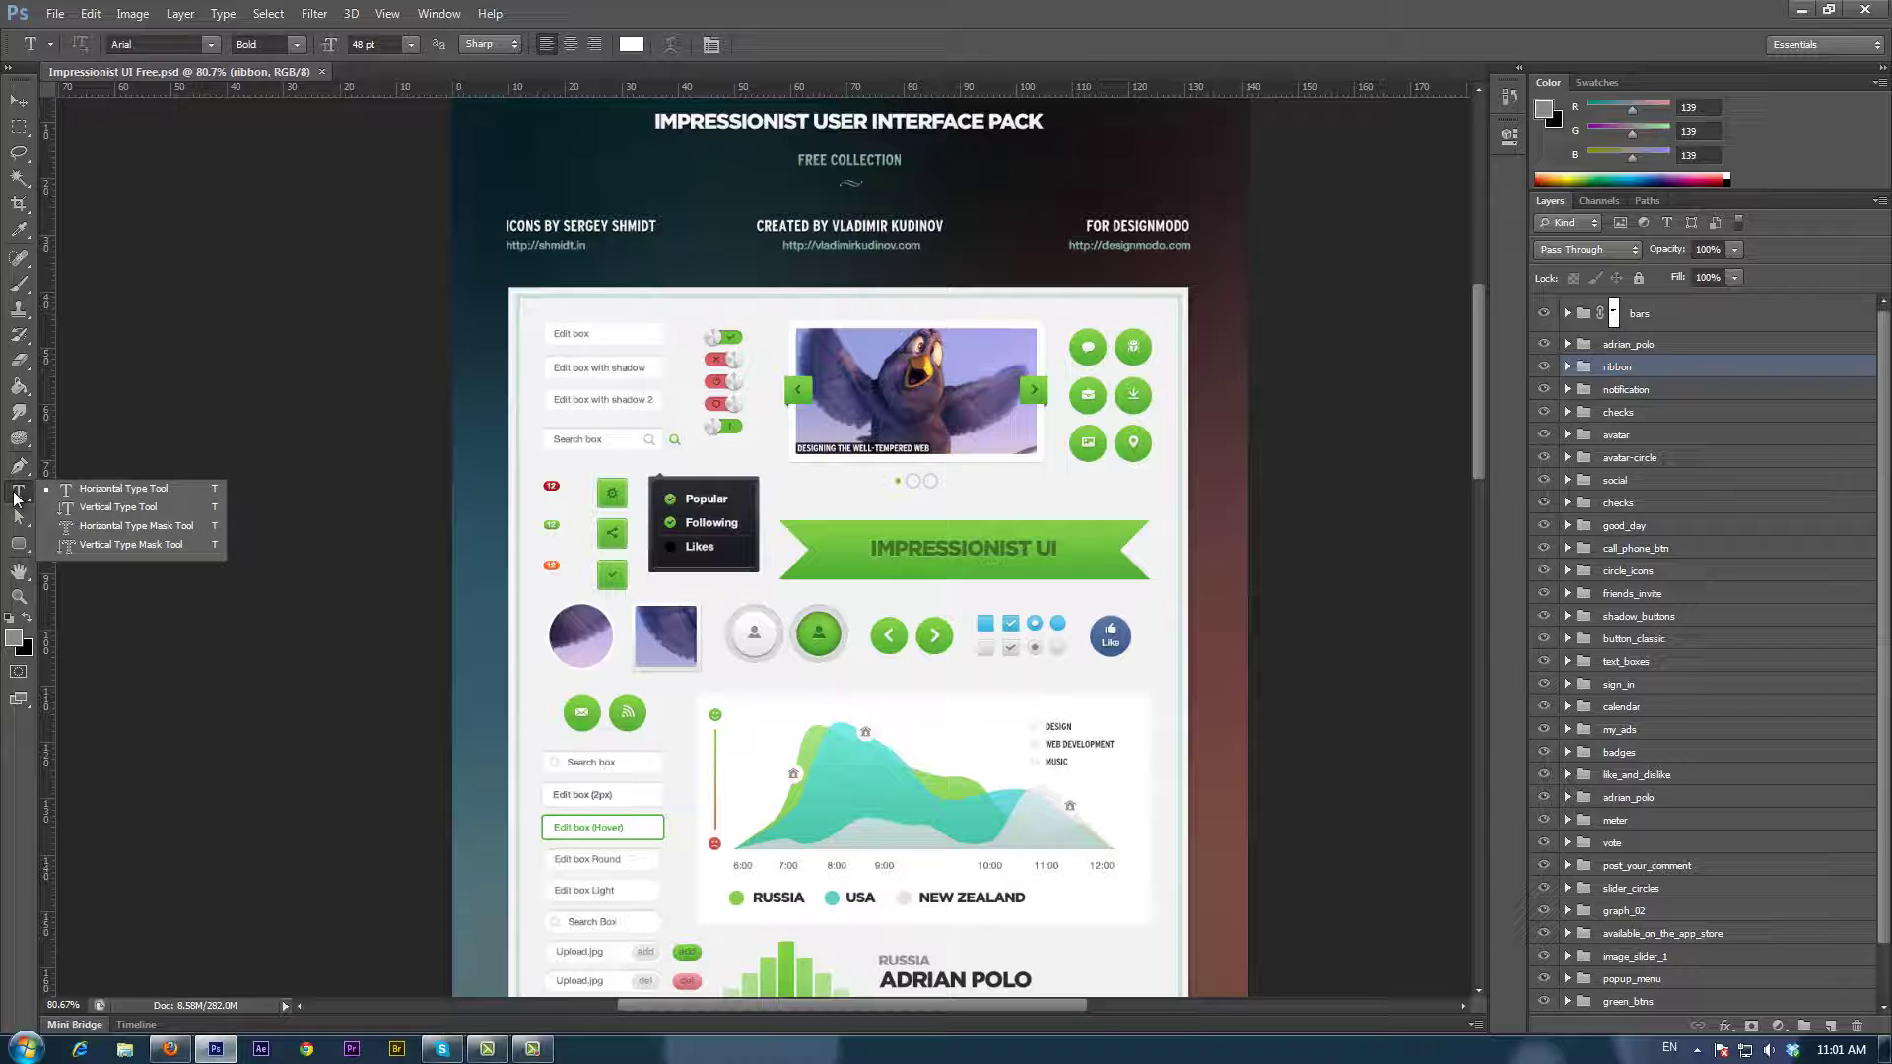
pyautogui.click(101, 493)
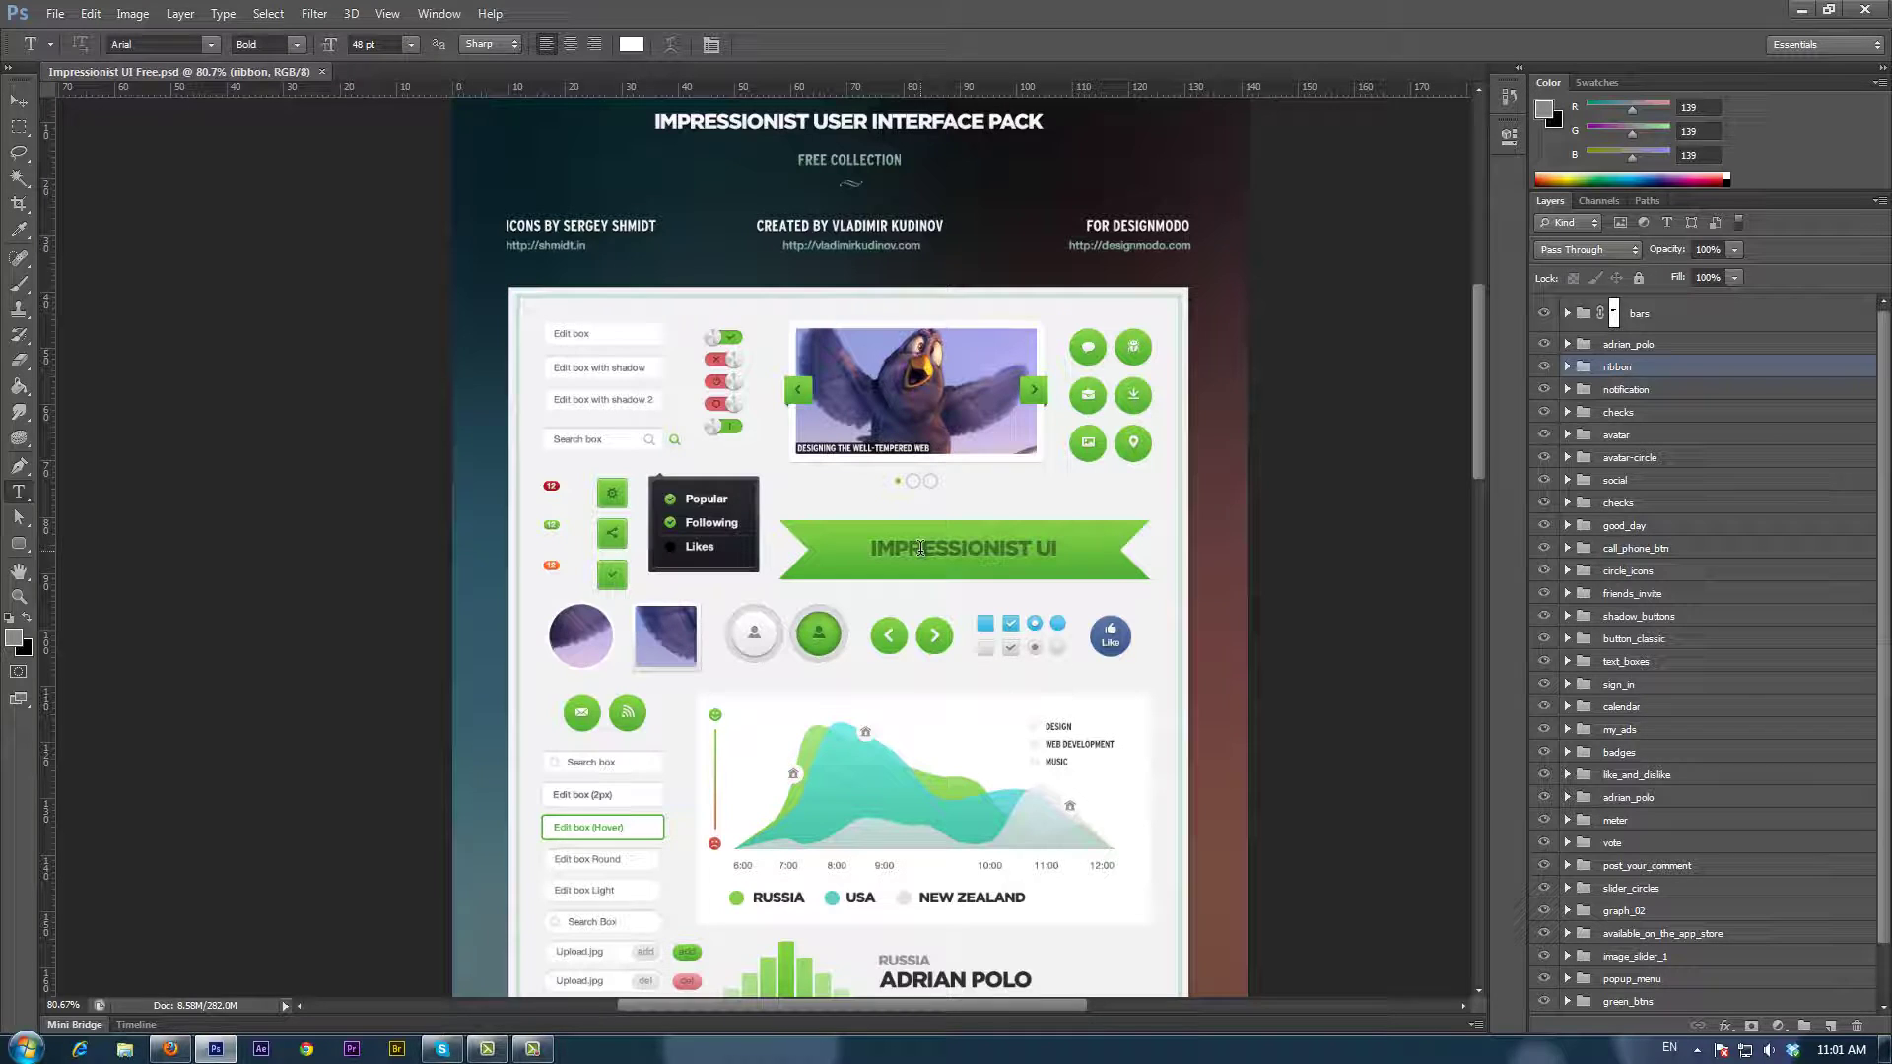
pyautogui.press('v')
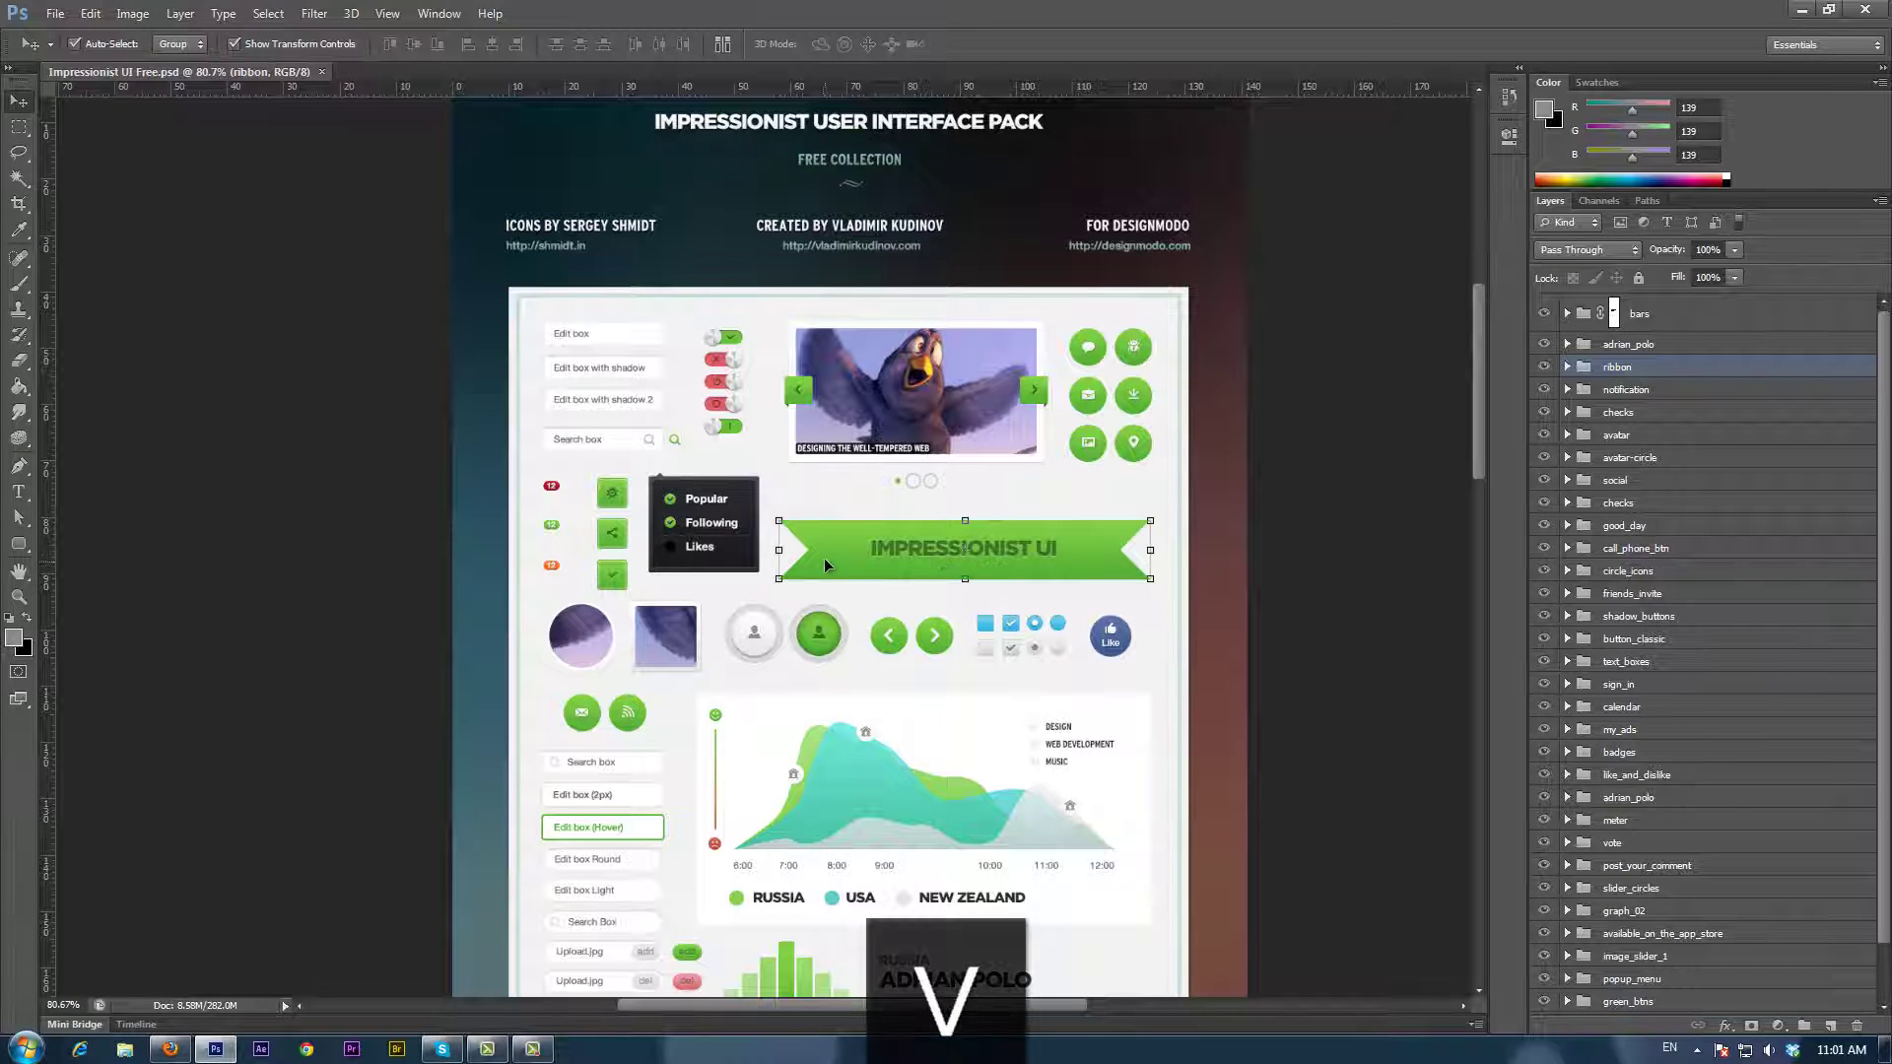
pyautogui.keyDown('alt'); pyautogui.scroll(3, 1020, 550); pyautogui.keyUp('alt')
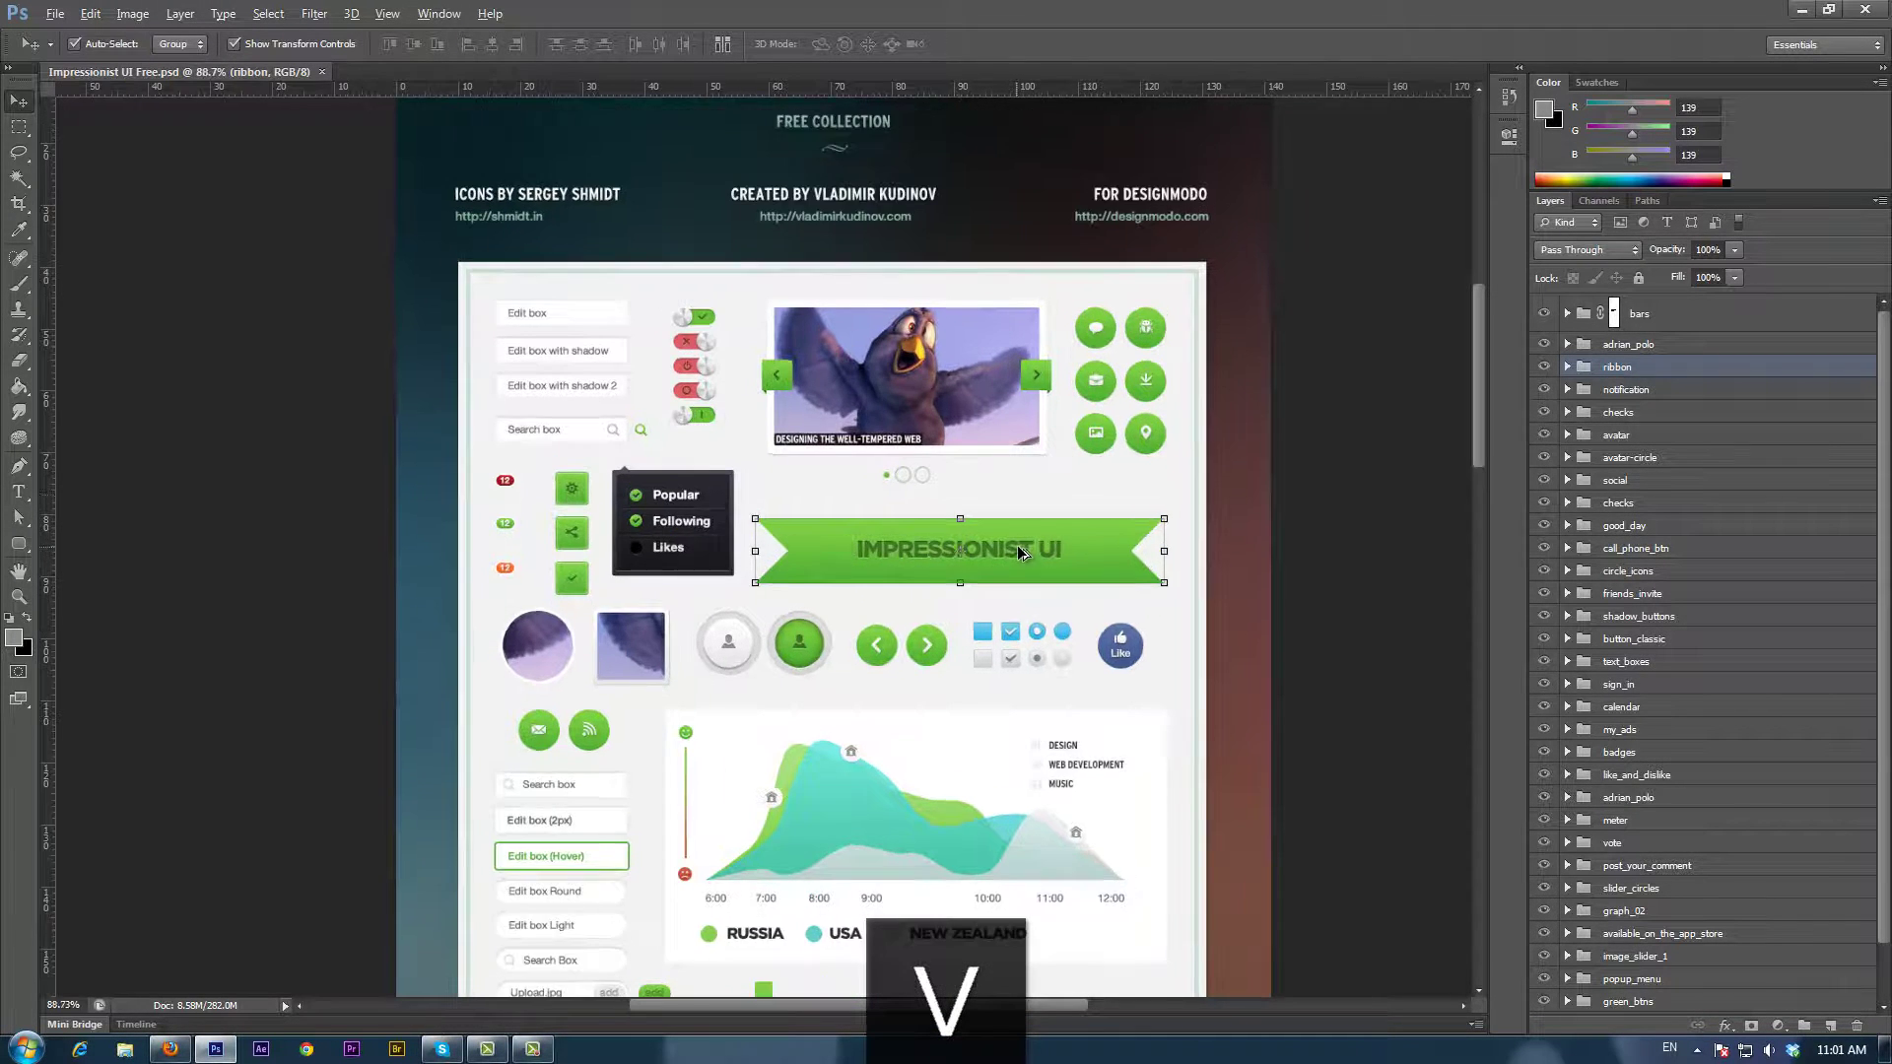
pyautogui.keyDown('alt'); pyautogui.scroll(1, 1028, 548); pyautogui.keyUp('alt')
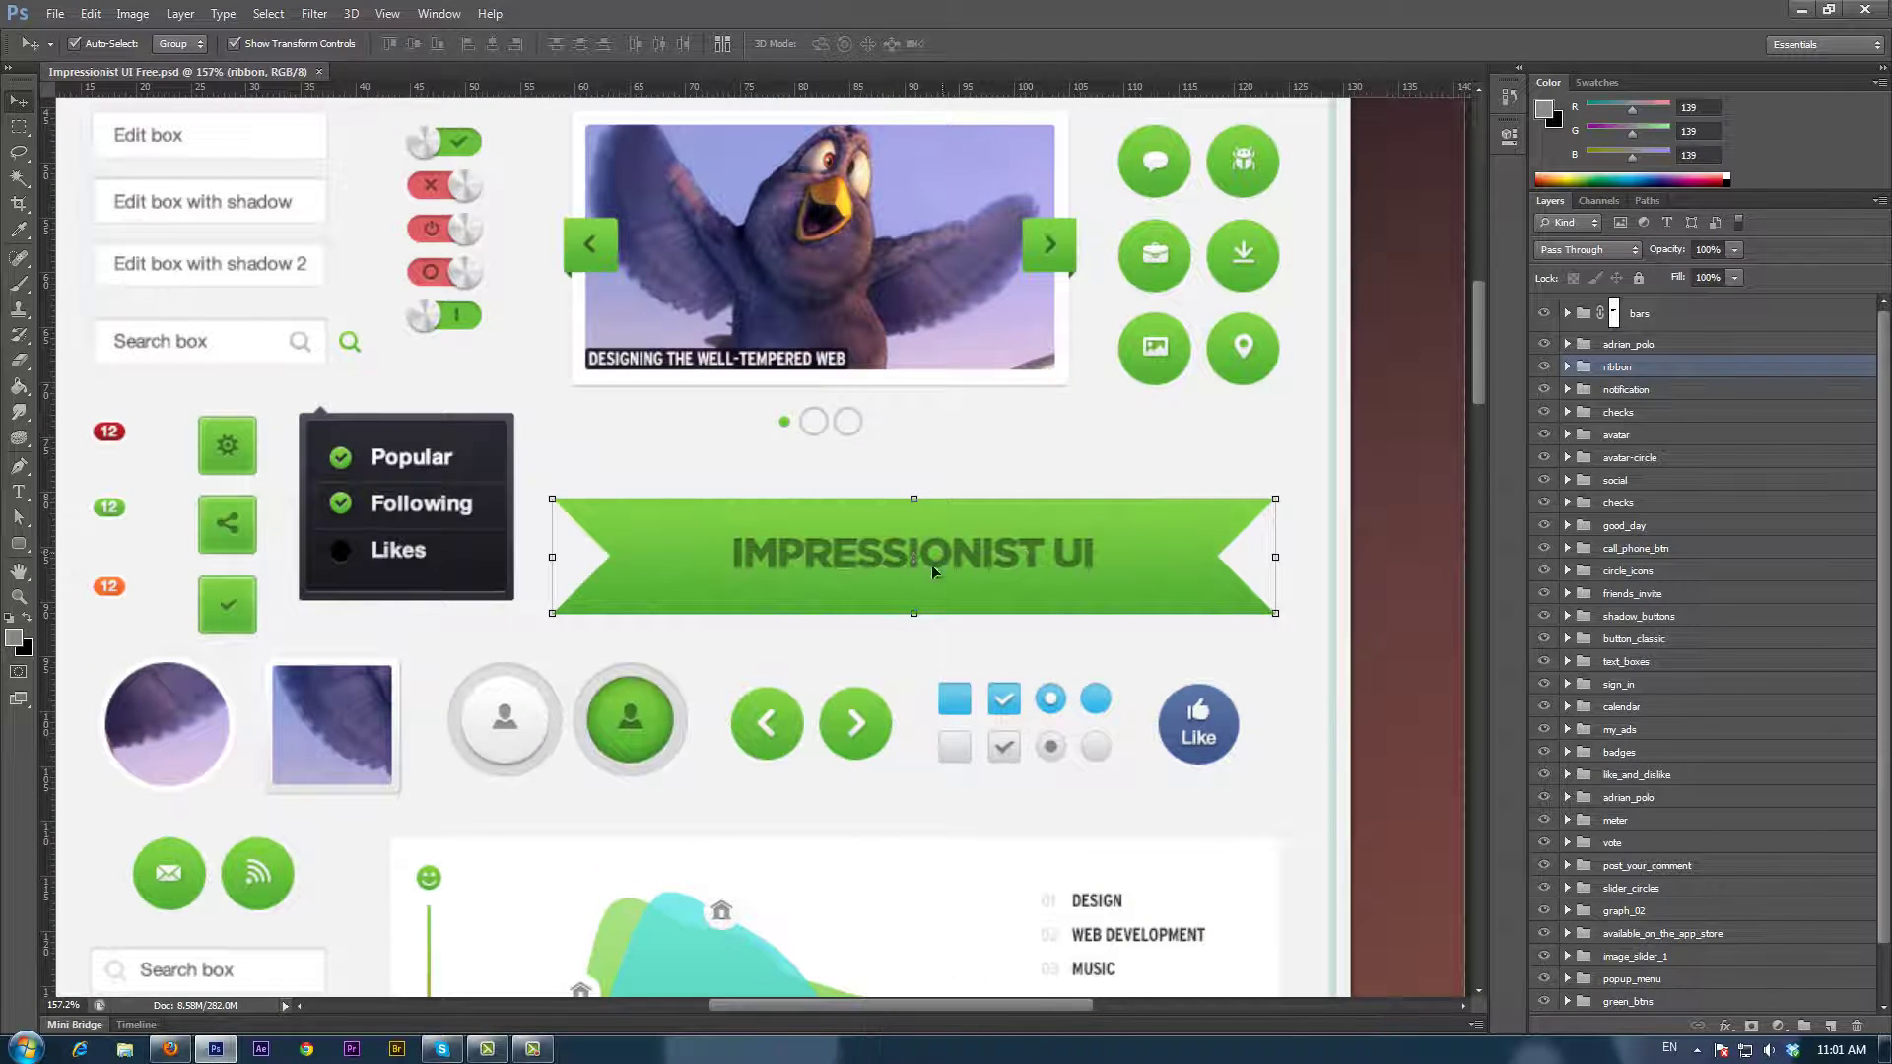
pyautogui.moveTo(840, 609); pyautogui.dragTo(853, 593)
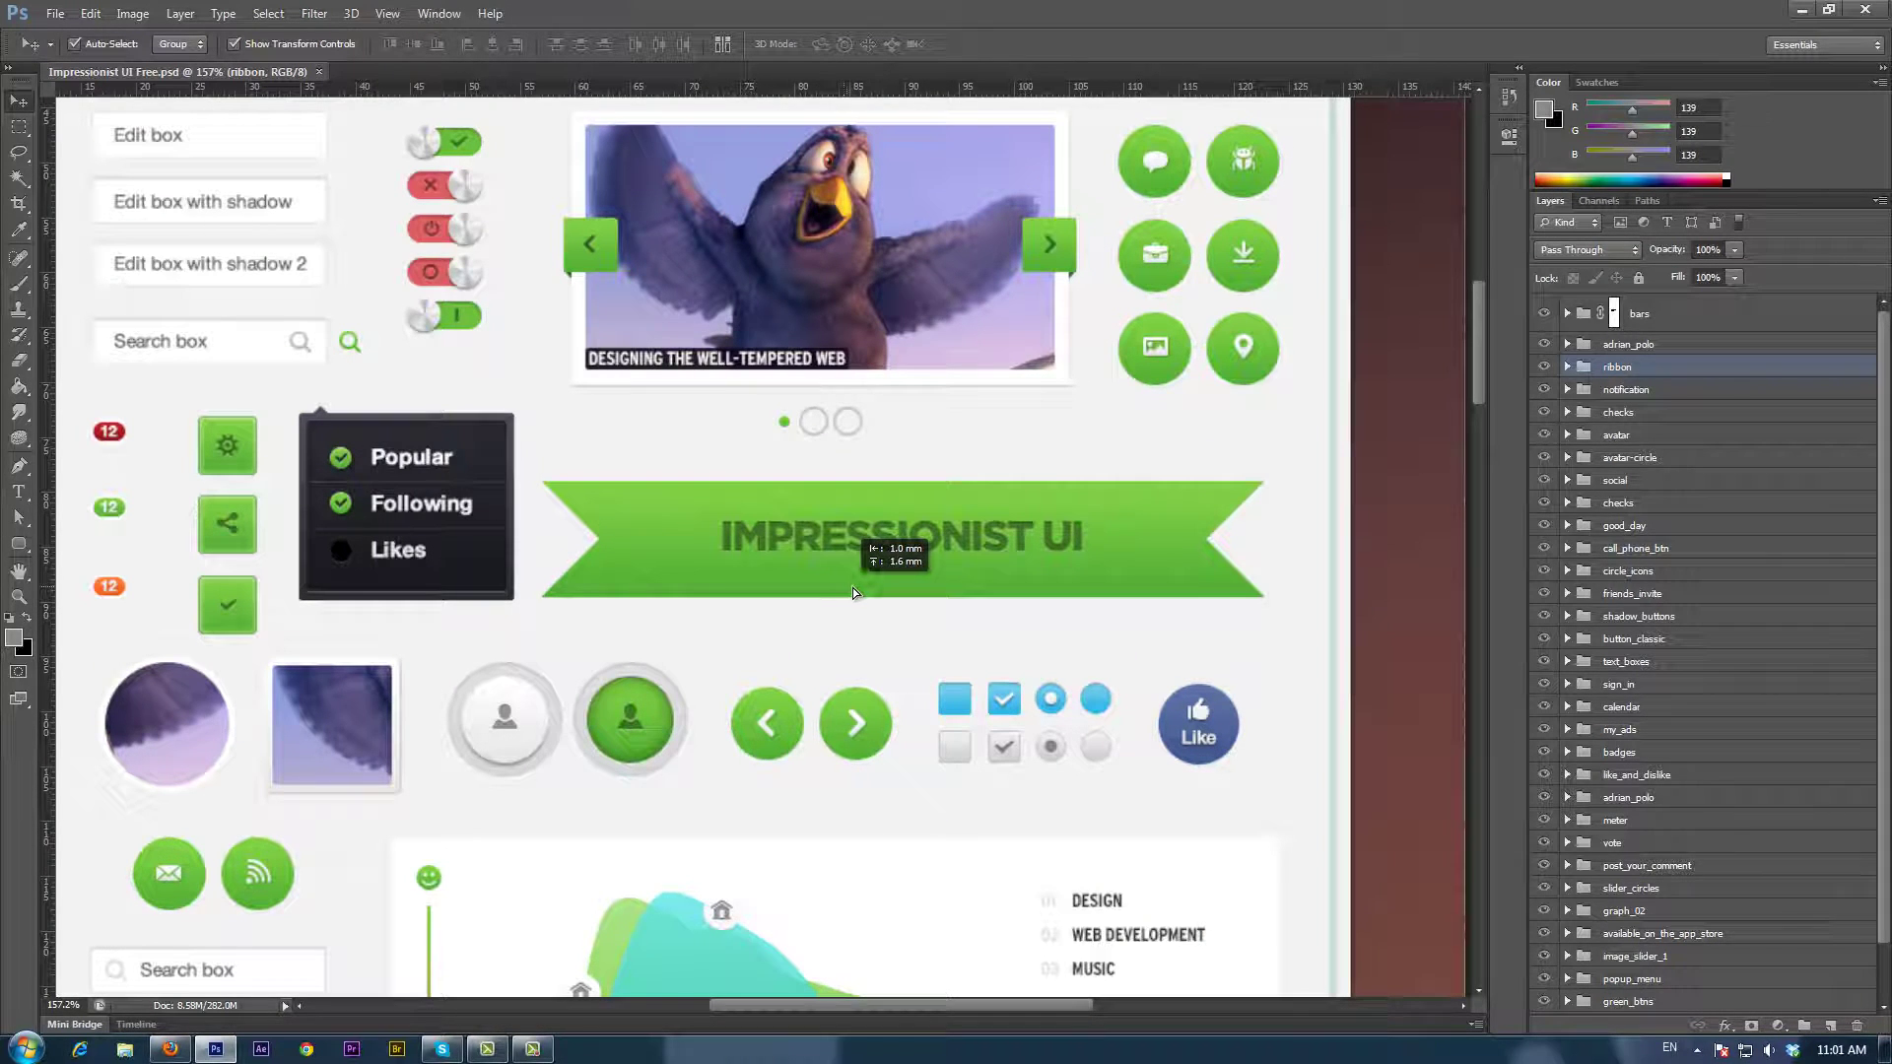
pyautogui.press('t')
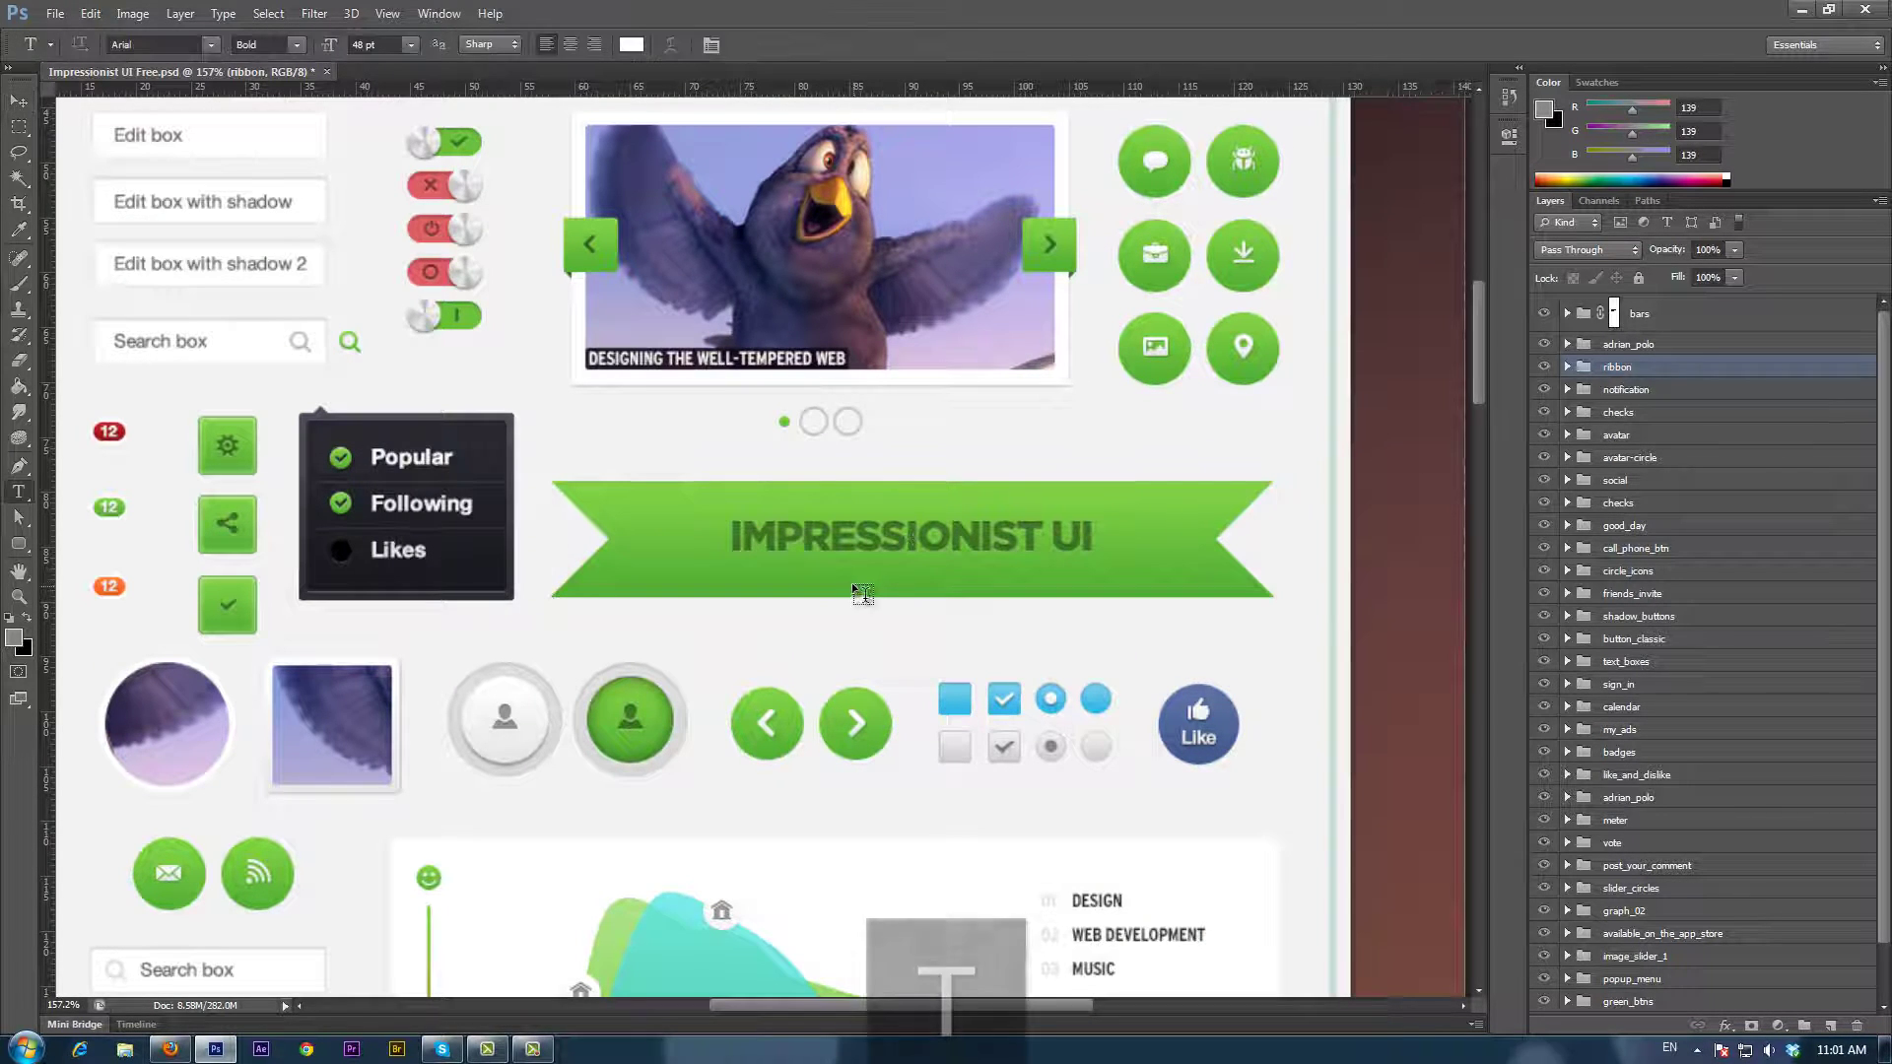
# Step: Select the IMPRESSIONIST UI heading text and accept the missing Gotham Black font substitution
pyautogui.moveTo(734, 538); pyautogui.dragTo(1089, 545)
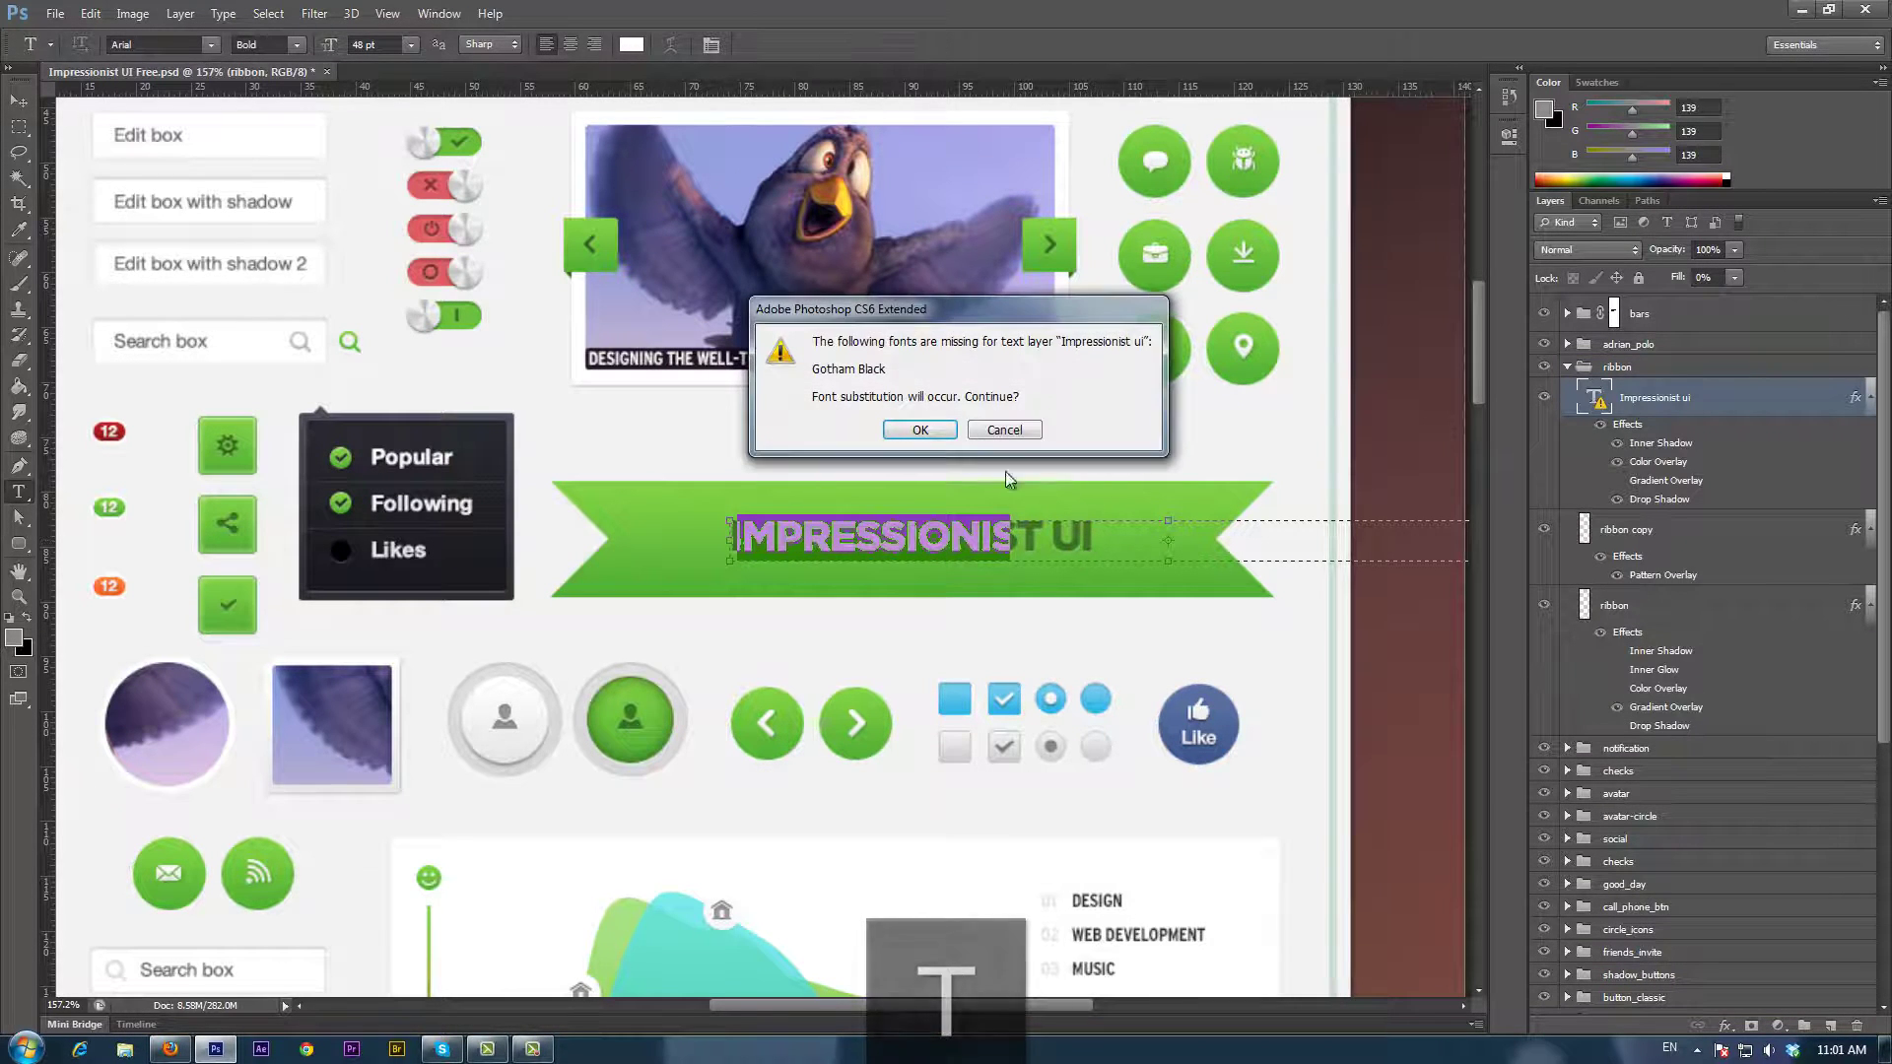
pyautogui.click(923, 430)
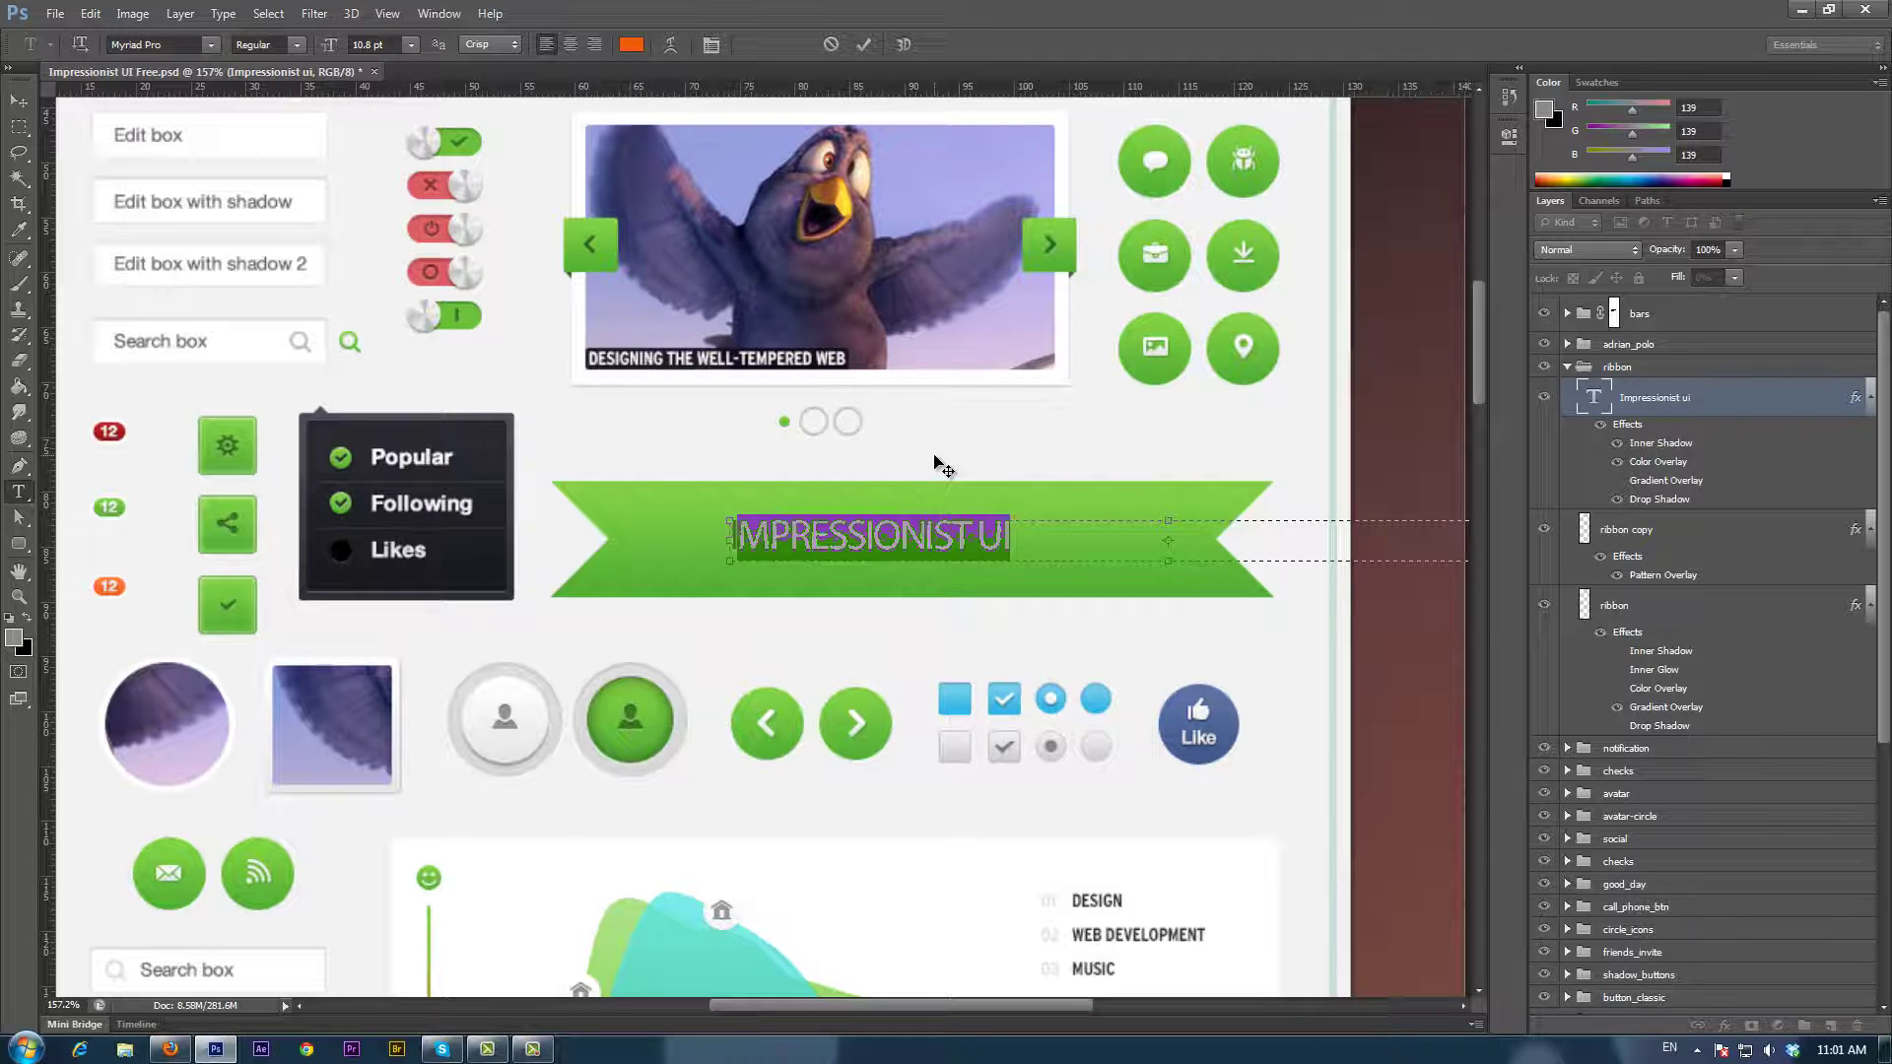
pyautogui.write('TEX')
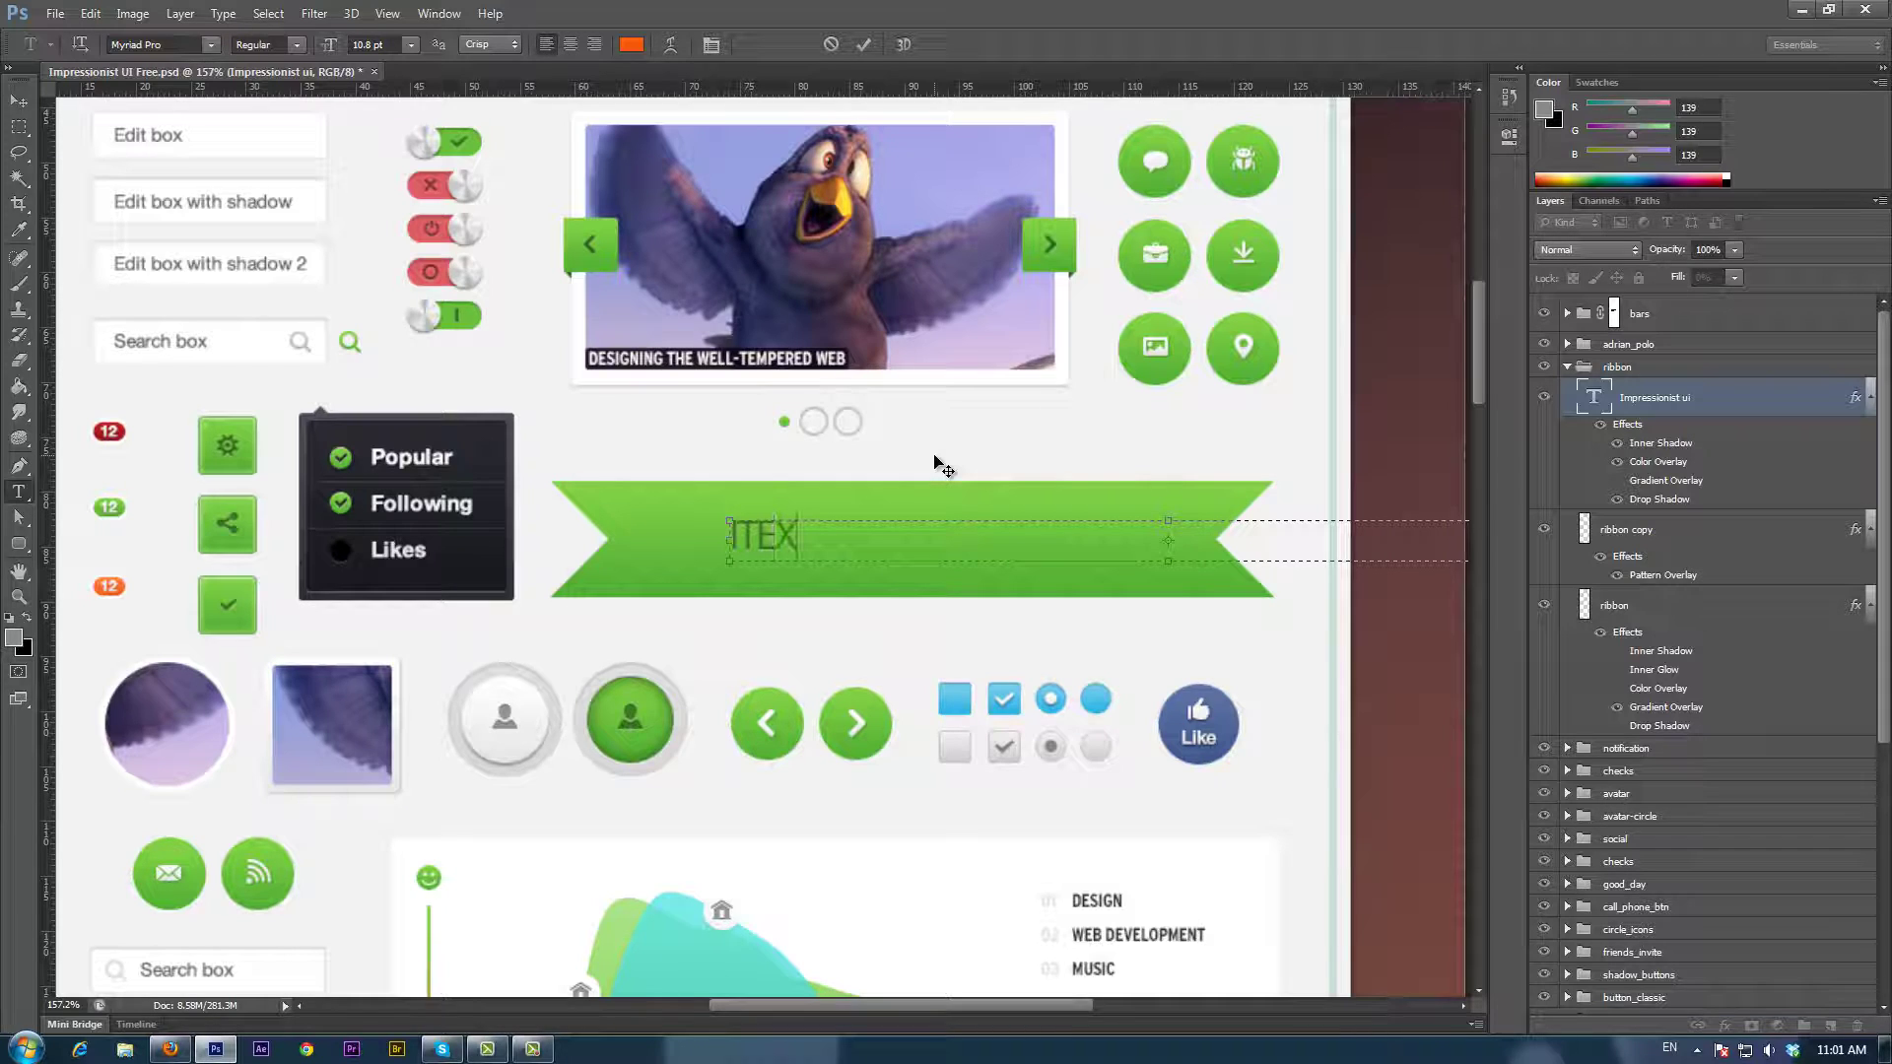
pyautogui.write('T')
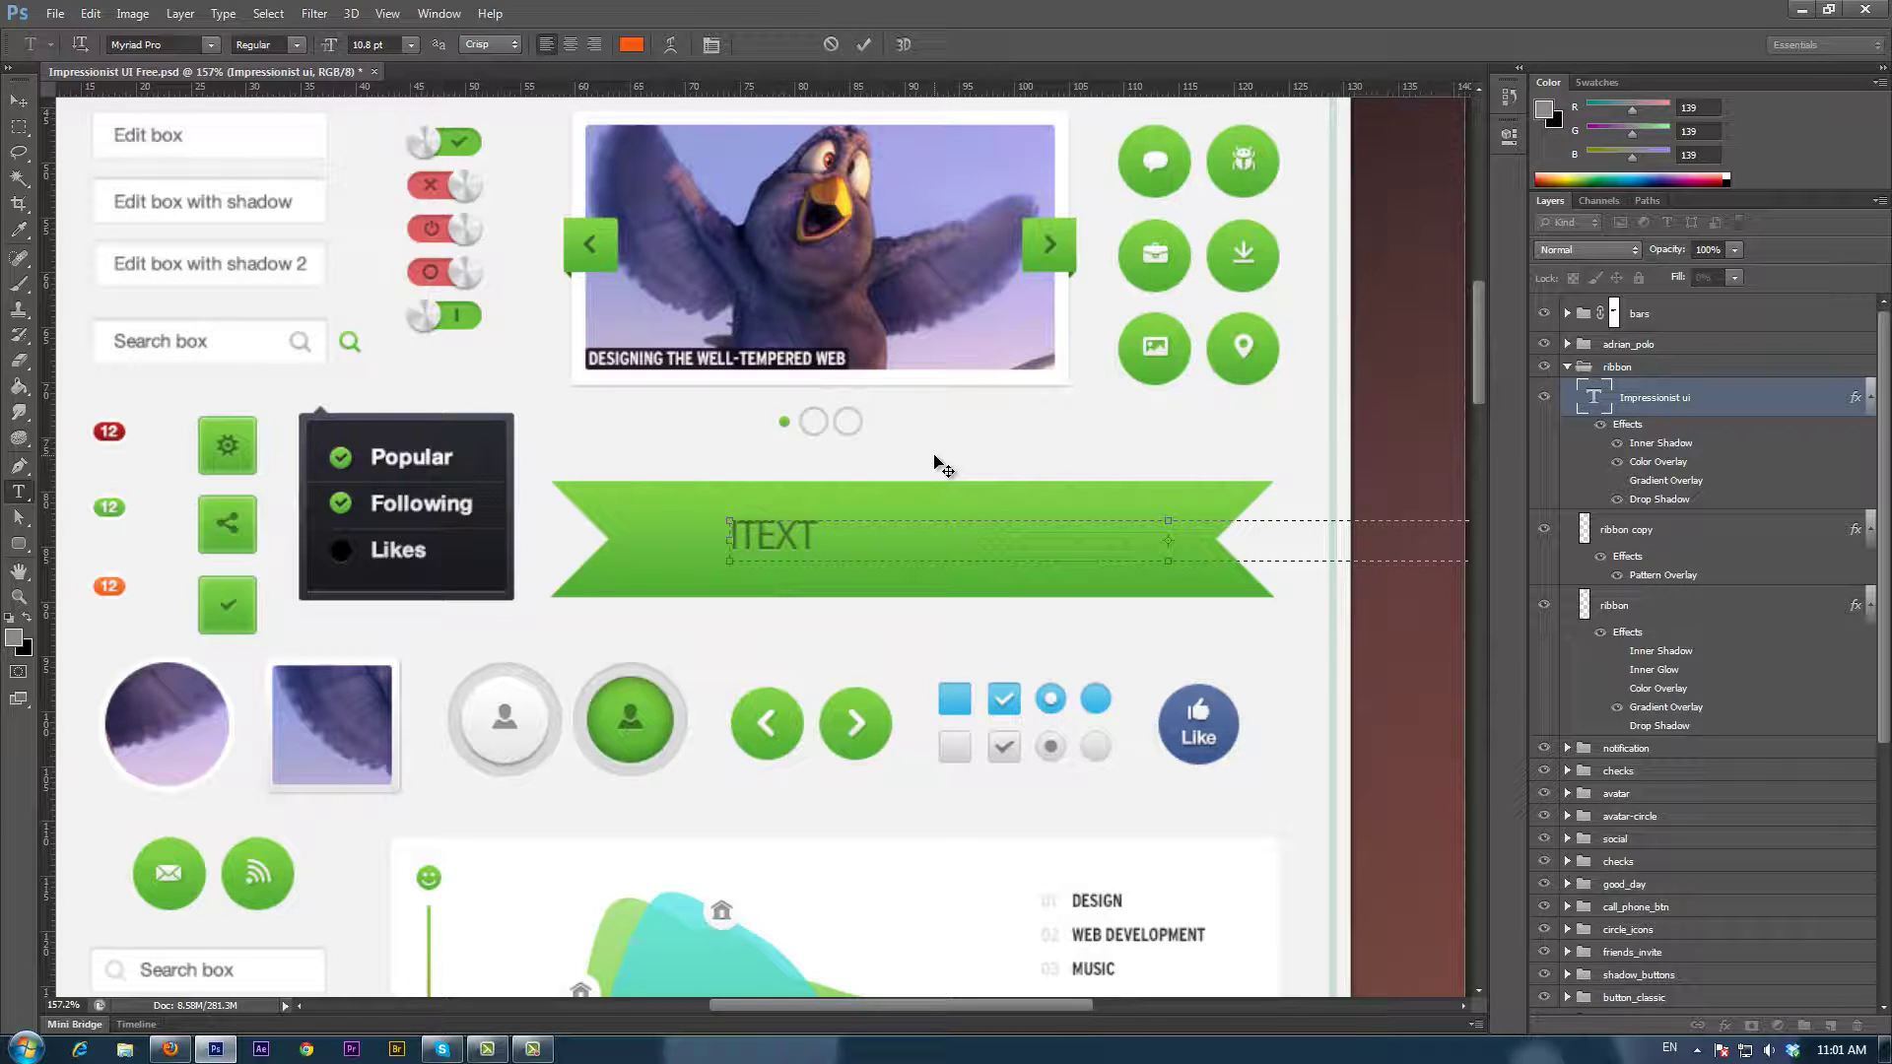